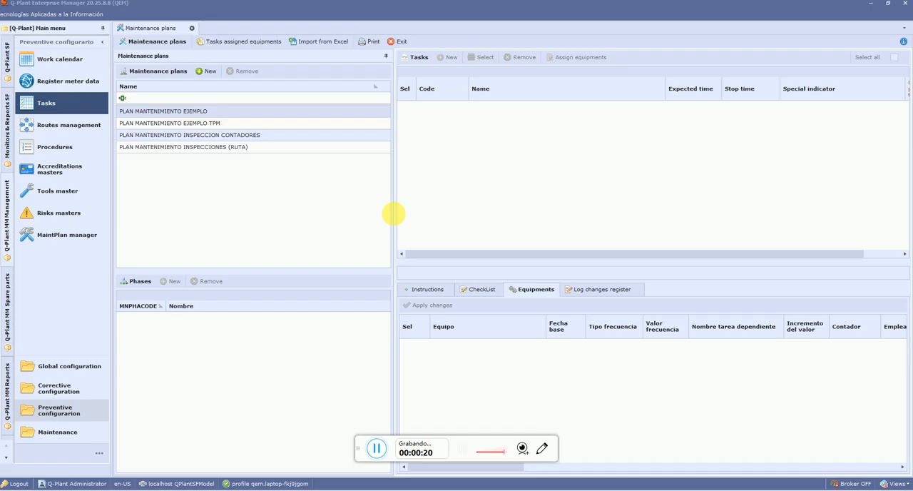
Review the facility manager's equipment structure down to PLSKI, 1 - EXTRUZJA, EXTRUSION PS/PP and the Battenfeld 1.1 components, and close it
{"action": "left_click", "coordinate": [69, 367]}
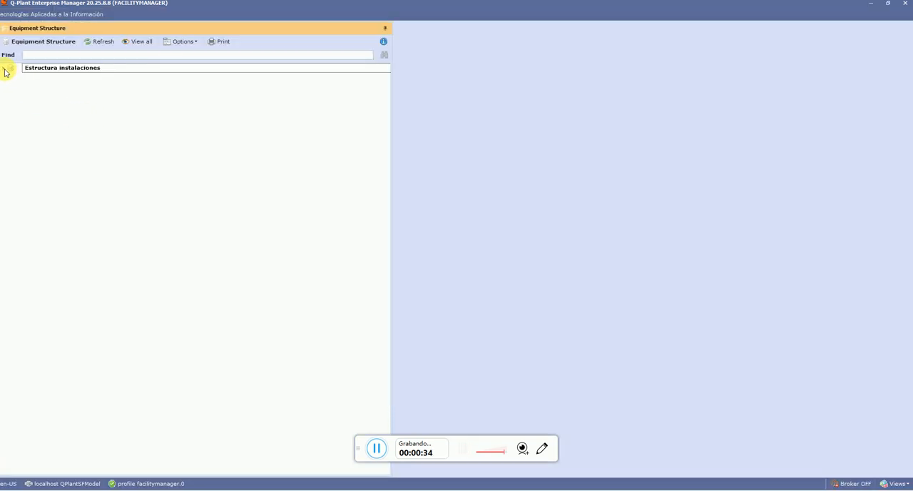
{"action": "left_click", "coordinate": [5, 69]}
{"action": "left_click", "coordinate": [10, 87]}
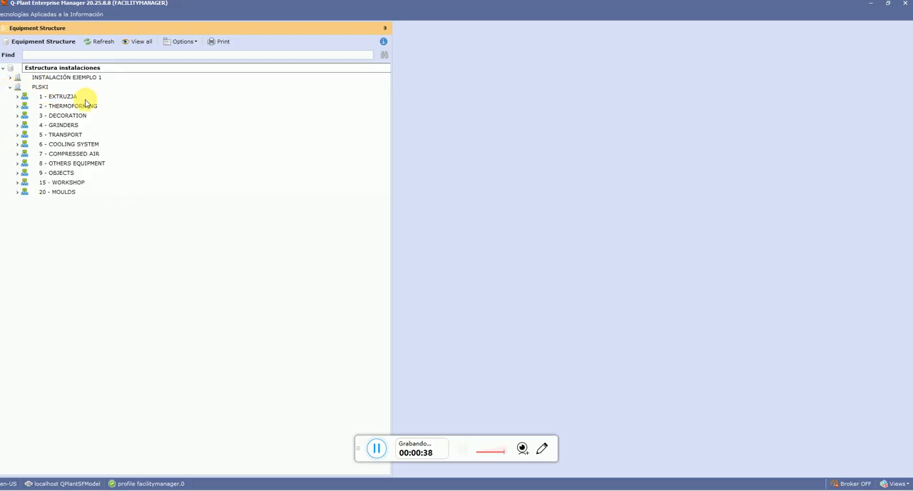
{"action": "left_click", "coordinate": [17, 96]}
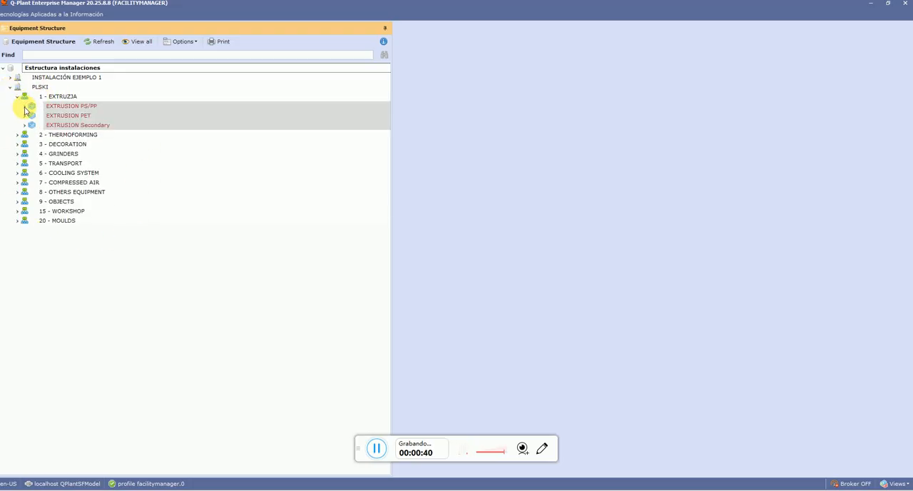
{"action": "left_click", "coordinate": [25, 106]}
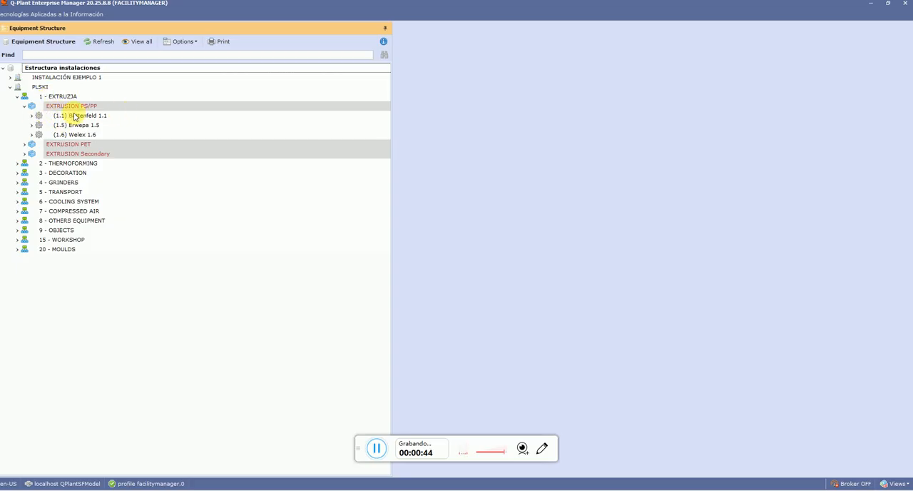
{"action": "left_click", "coordinate": [31, 116]}
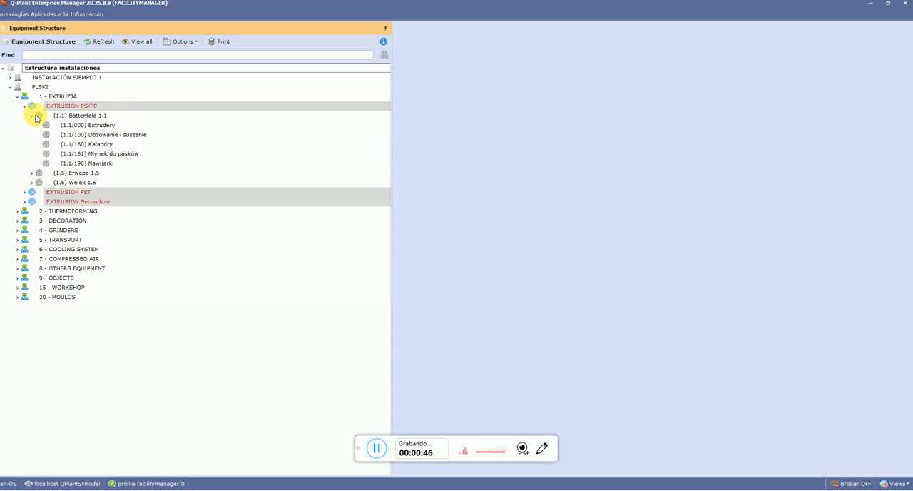
{"action": "left_click", "coordinate": [904, 4]}
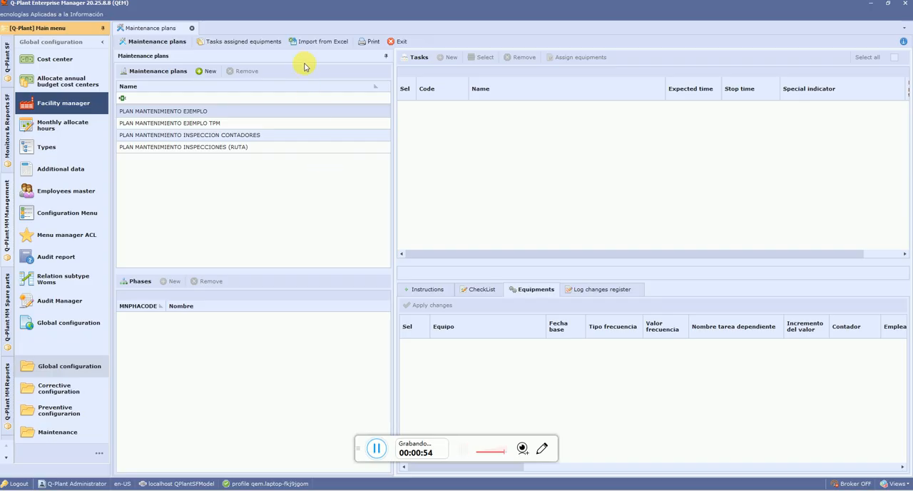
Load "QMM-Data model for Importing Maintenance plans using ski plant for DEMO example1 with errors v140.xlsx" into the maintenance plan import and maximize its window
{"action": "left_click", "coordinate": [314, 41]}
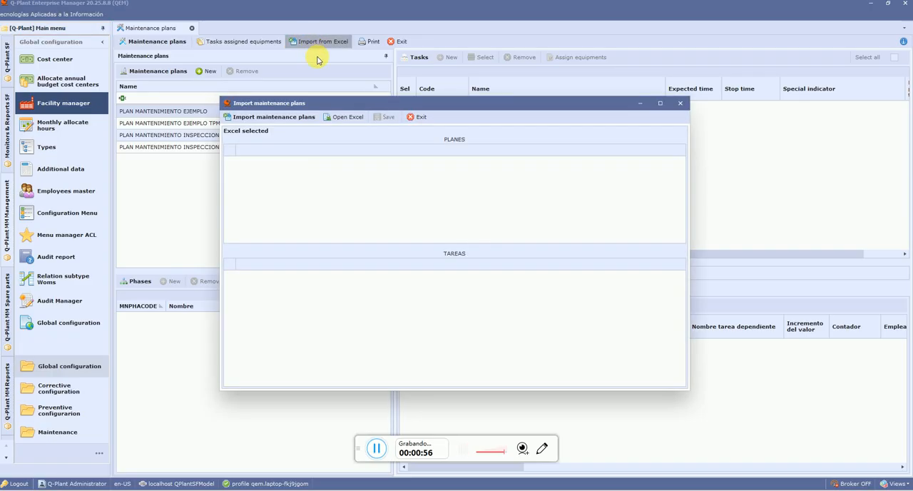
{"action": "left_click", "coordinate": [338, 118]}
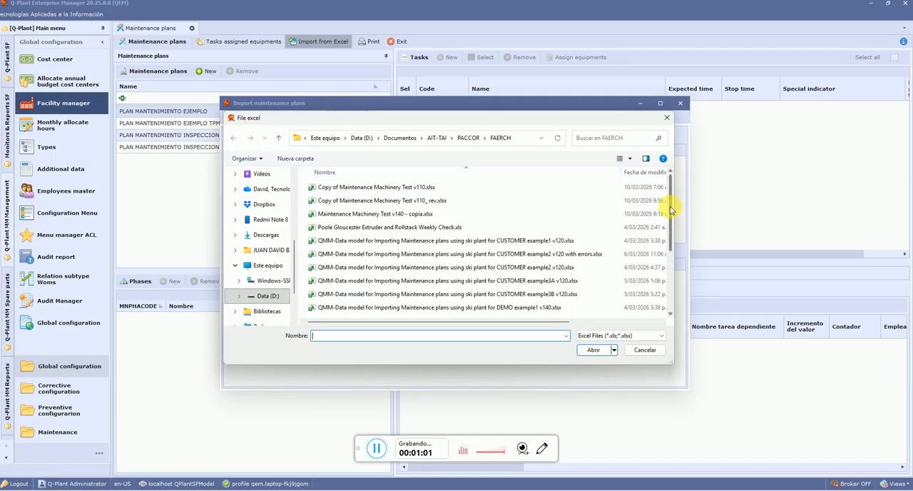
{"action": "scroll", "coordinate": [668, 210], "scroll_direction": "down", "scroll_amount": 1}
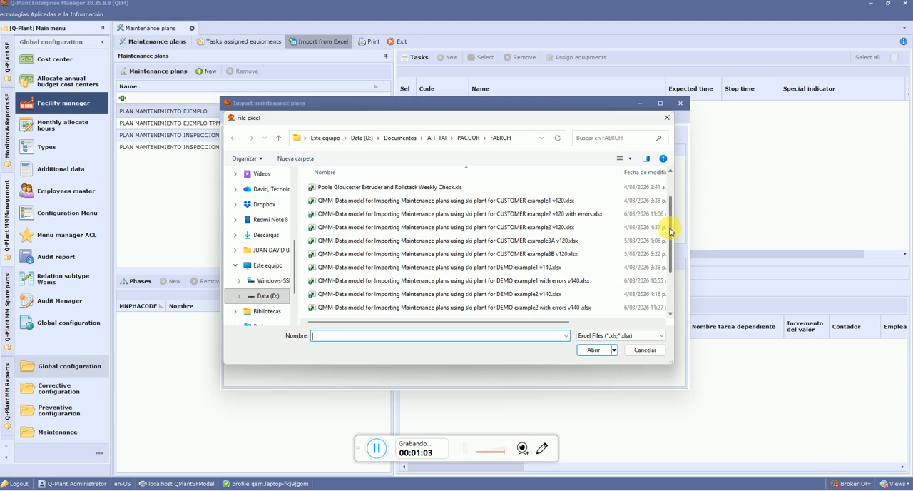
{"action": "left_click", "coordinate": [517, 280]}
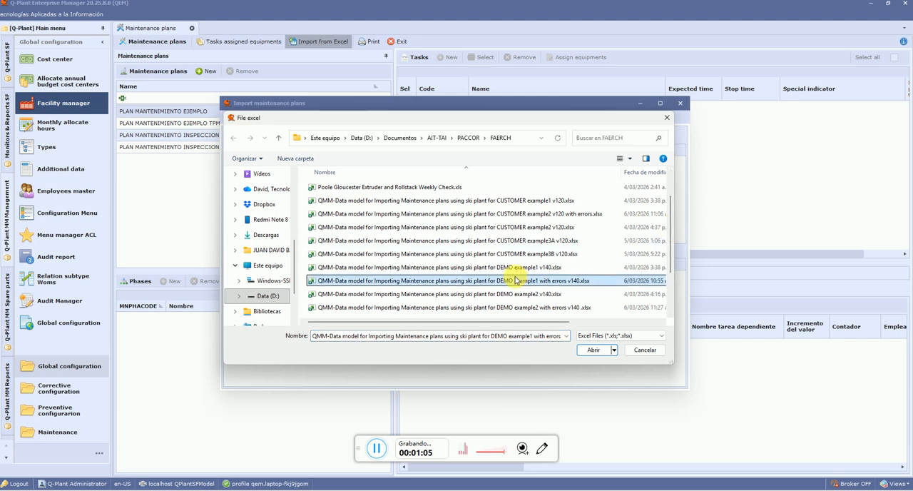
{"action": "left_click", "coordinate": [594, 349]}
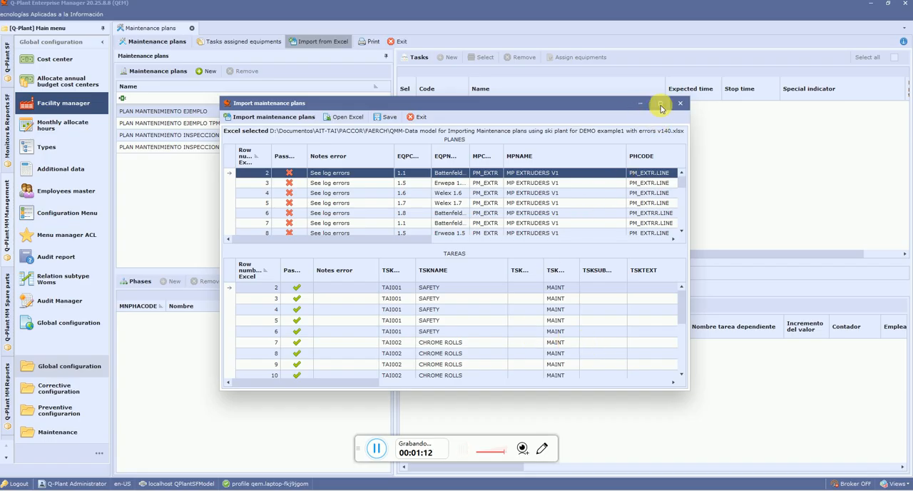
{"action": "left_click", "coordinate": [660, 105]}
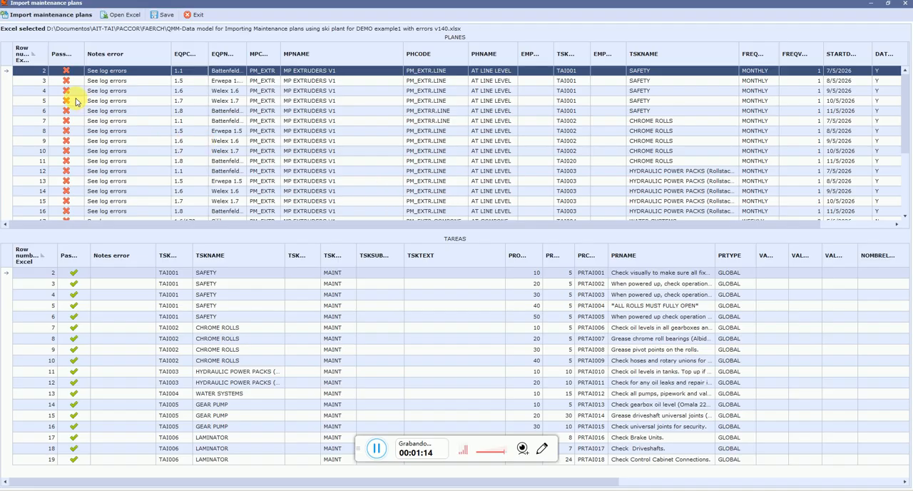
Widen the Passed column in the PLANES grid and read the error list for Excel row 2, closing it when done
{"action": "left_click_drag", "start_coordinate": [86, 60], "coordinate": [120, 60]}
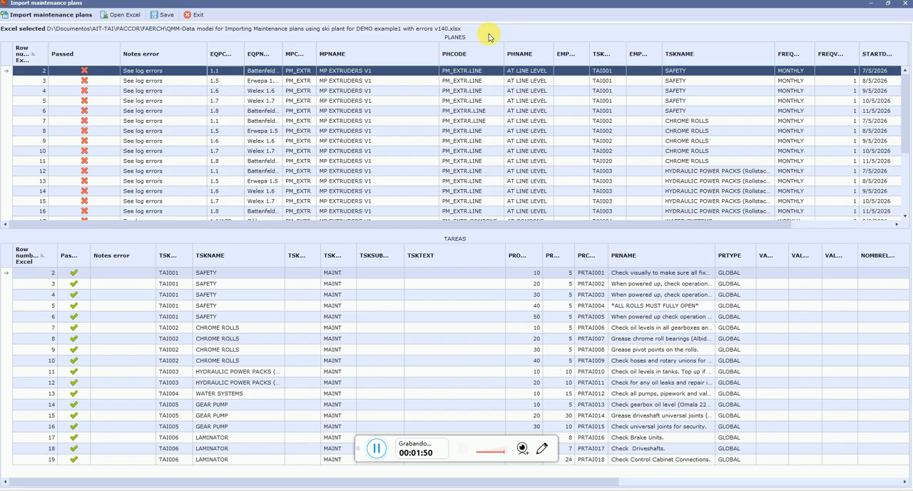
{"action": "left_click_drag", "start_coordinate": [904, 91], "coordinate": [904, 69]}
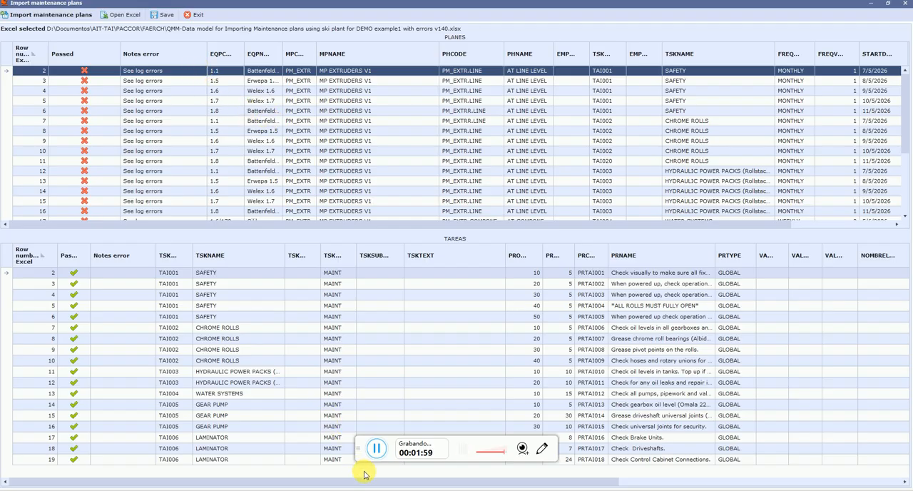
{"action": "left_click", "coordinate": [375, 450]}
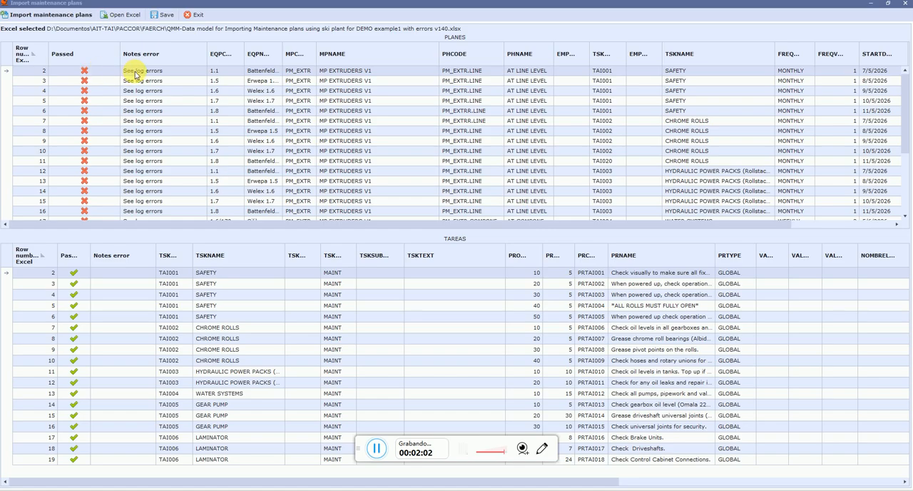
{"action": "left_click", "coordinate": [177, 73]}
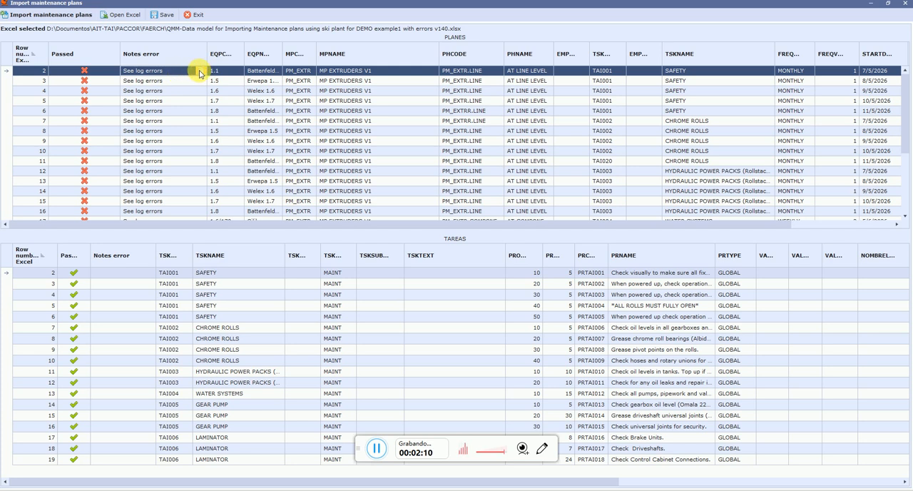
{"action": "left_click", "coordinate": [200, 73]}
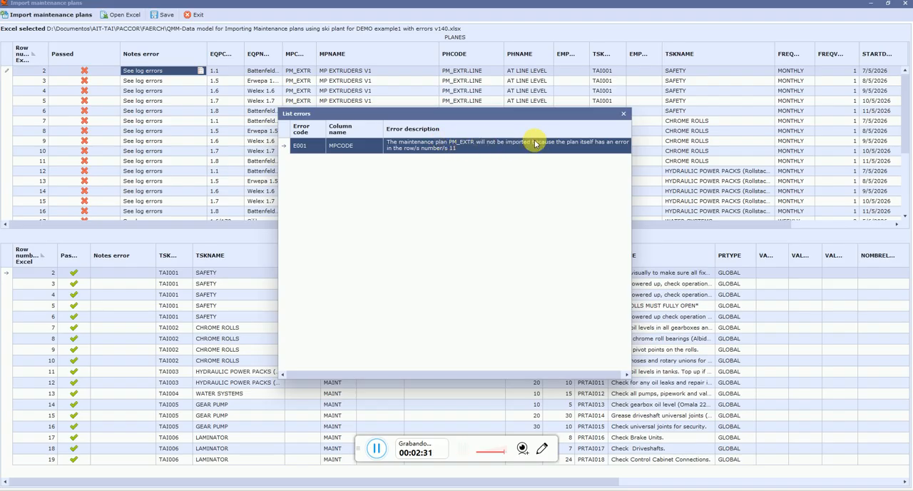
{"action": "left_click", "coordinate": [622, 117]}
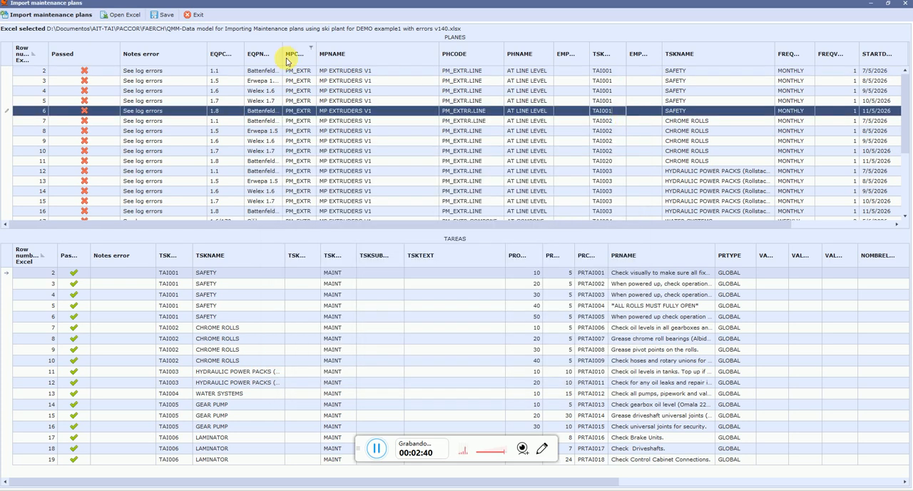
Select Excel row 11 in the PLANES grid and view its error list
{"action": "left_click", "coordinate": [10, 161]}
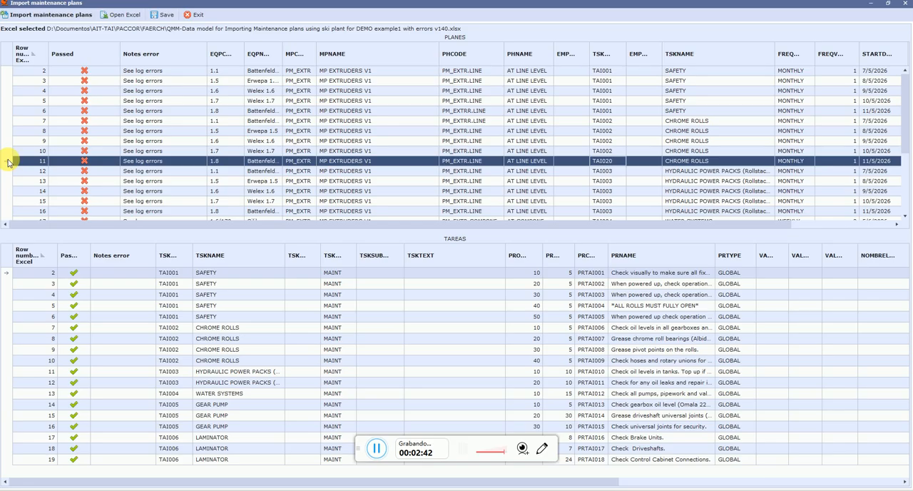
{"action": "left_click", "coordinate": [176, 163]}
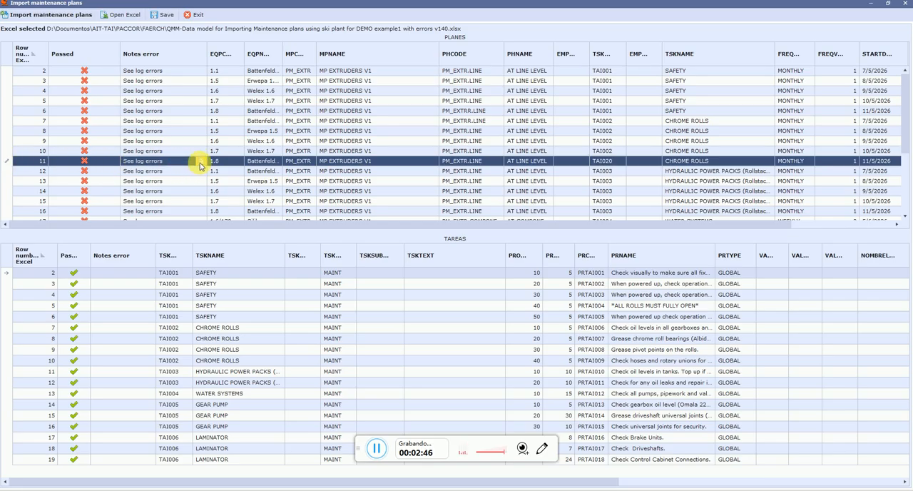
{"action": "left_click", "coordinate": [200, 163]}
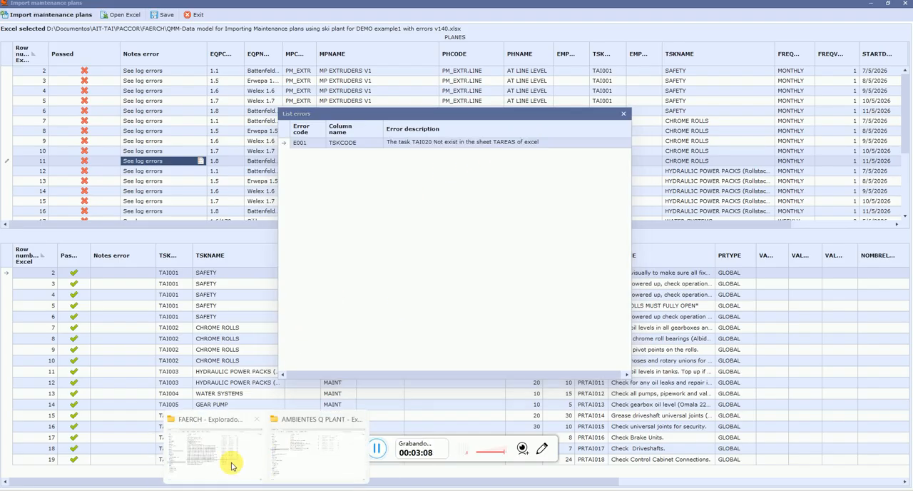
Open the DEMO example1 with errors v140 workbook from the FAERCH folder and compare its PLANES sheet with the import error list
{"action": "left_click", "coordinate": [218, 454]}
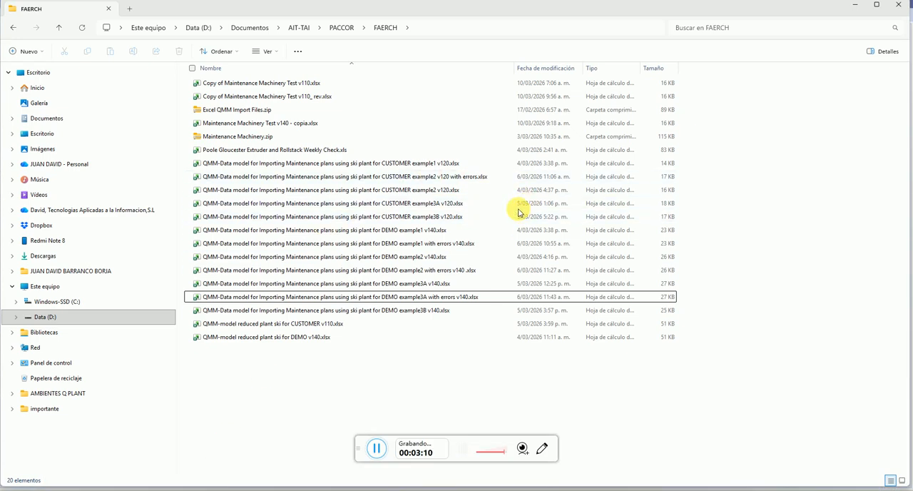
{"action": "left_click", "coordinate": [420, 243]}
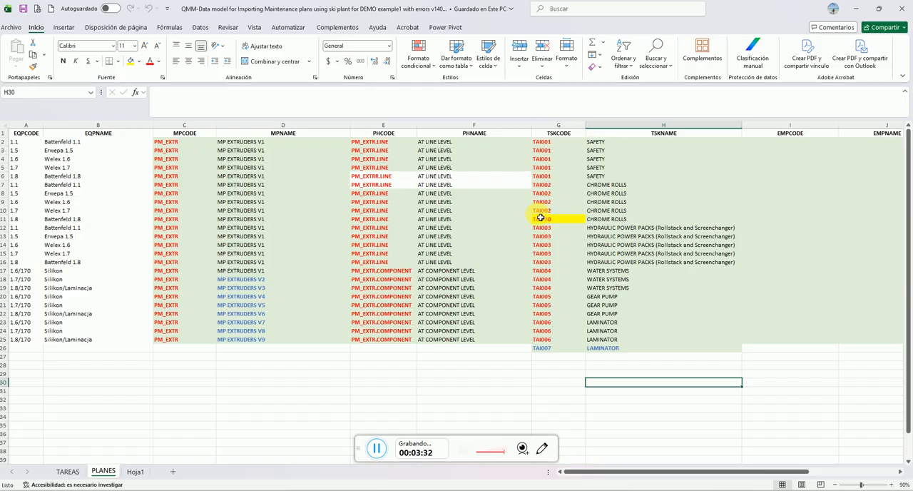
{"action": "left_click", "coordinate": [374, 449]}
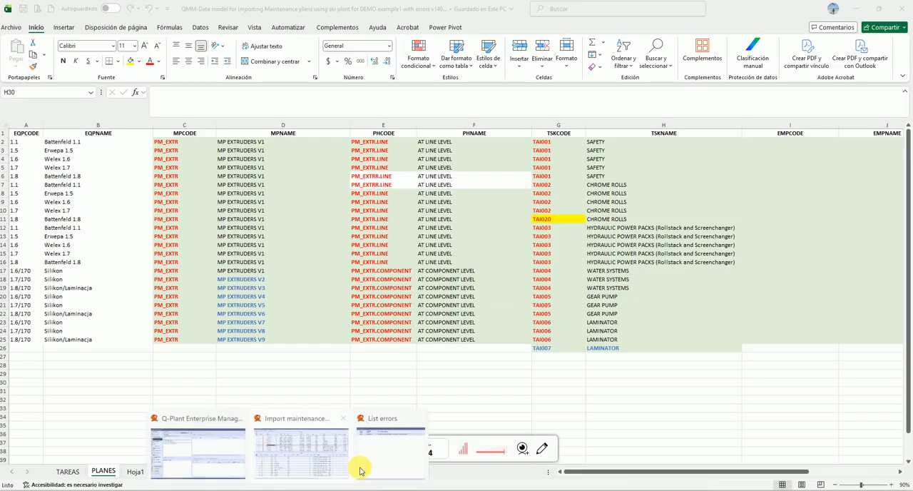
{"action": "left_click", "coordinate": [359, 464]}
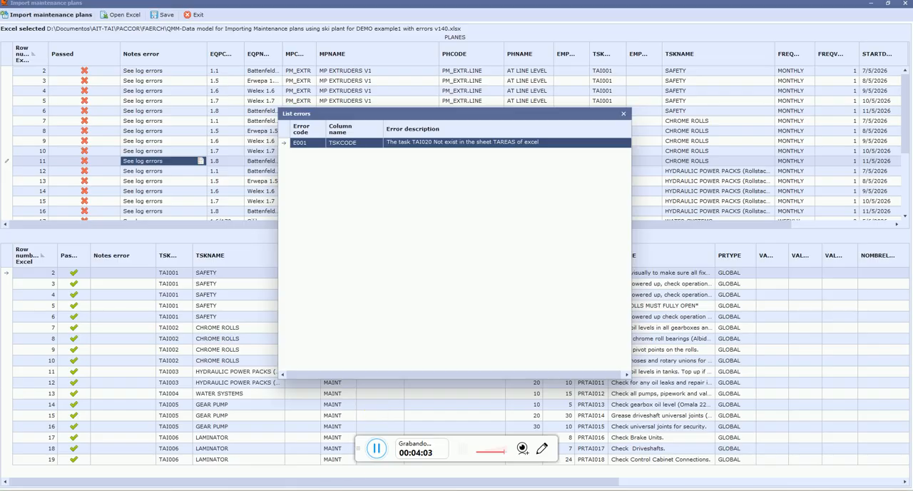
{"action": "left_click", "coordinate": [336, 484]}
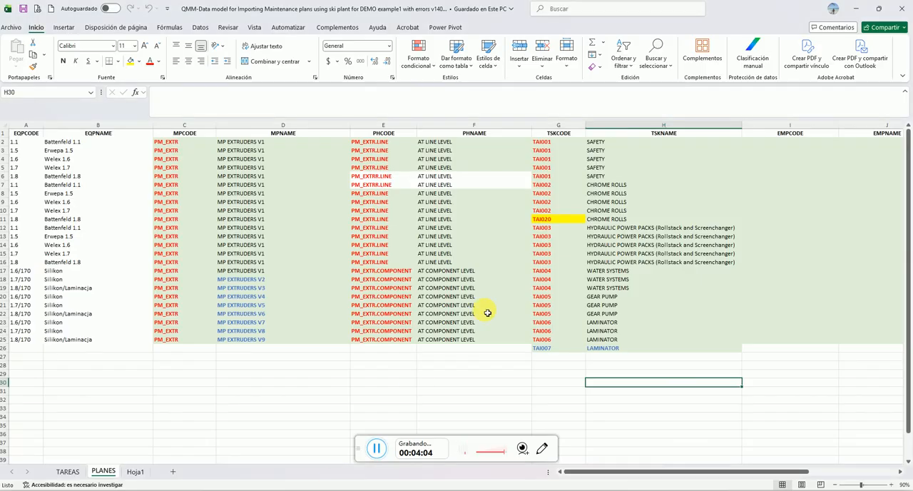
Check the task code in cell G11 of the PLANES sheet against the task codes listed in the TAREAS sheet
{"action": "left_click", "coordinate": [550, 222]}
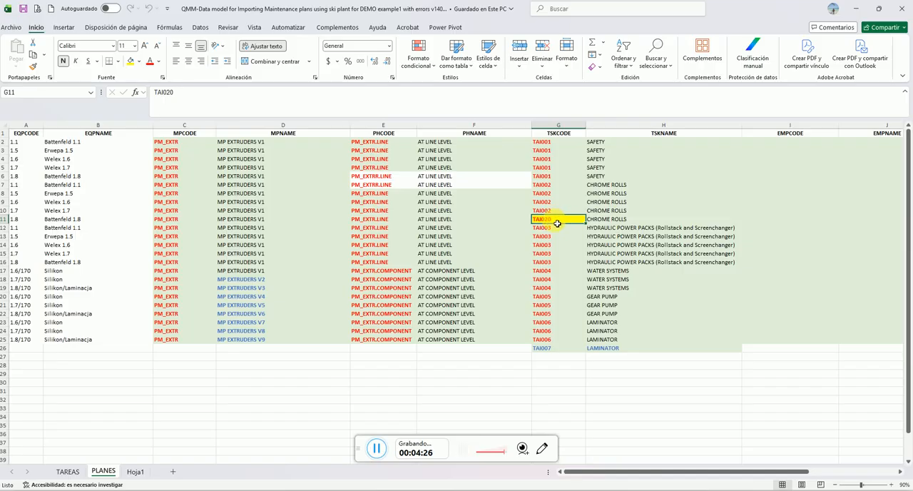
{"action": "left_click", "coordinate": [596, 212]}
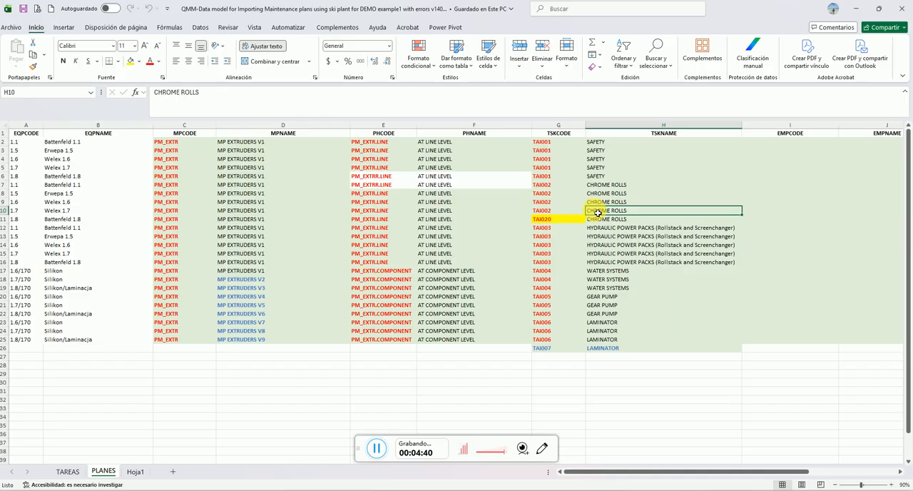
{"action": "left_click", "coordinate": [547, 219]}
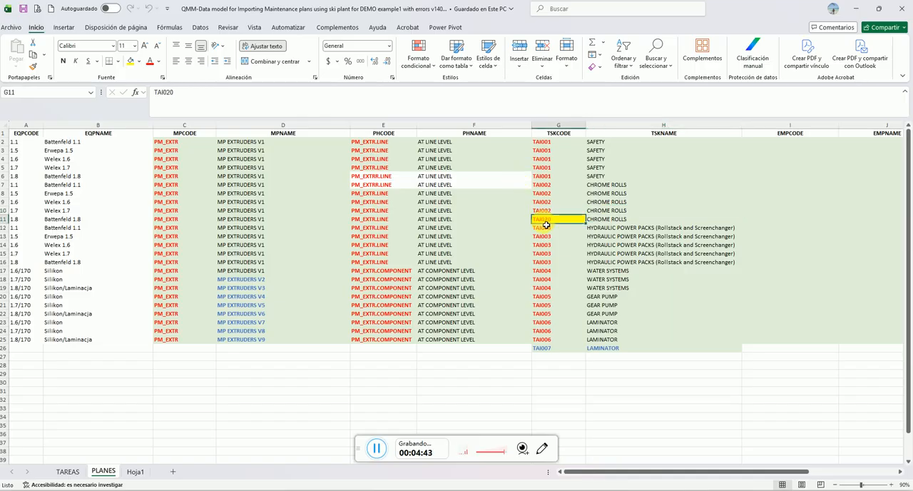
{"action": "left_click", "coordinate": [69, 472]}
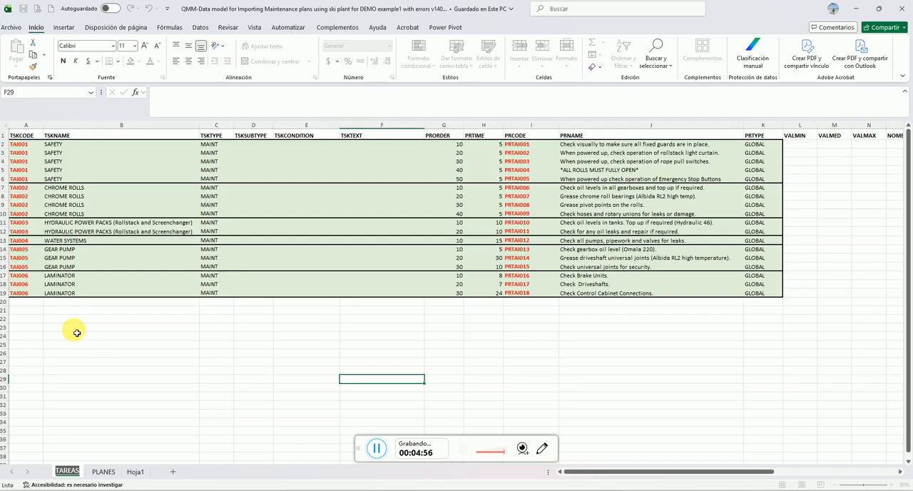
{"action": "left_click", "coordinate": [359, 446]}
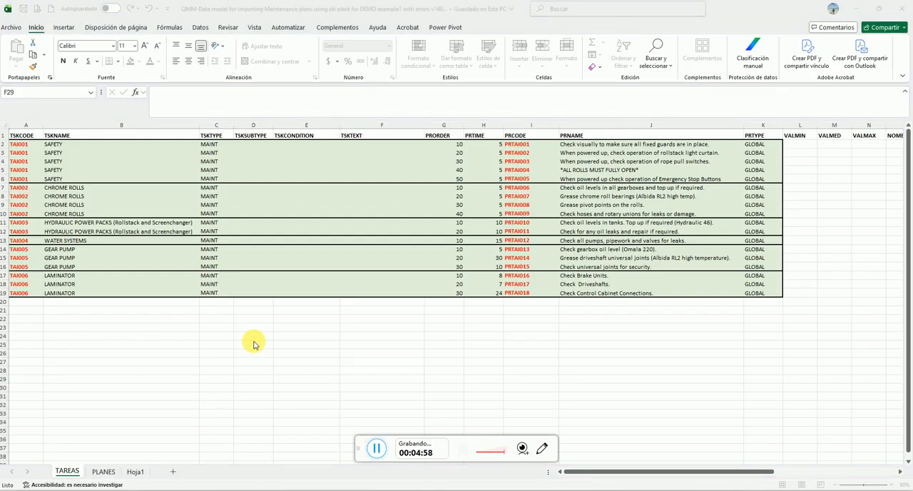
Inspect row 26 of the PLANES sheet, checking its task code and name in G26:H26 and the plan and phase cells C26:F26
{"action": "left_click", "coordinate": [114, 469]}
{"action": "left_click", "coordinate": [113, 470]}
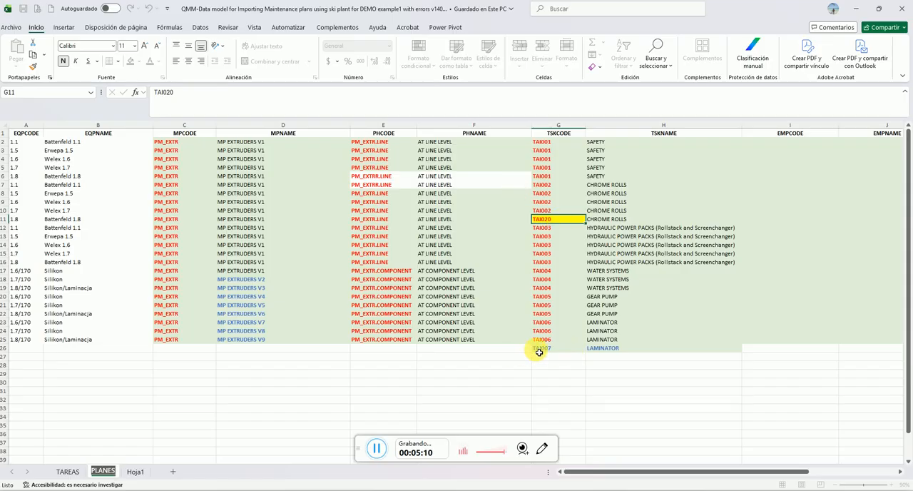
{"action": "left_click", "coordinate": [567, 349]}
{"action": "left_click", "coordinate": [640, 350]}
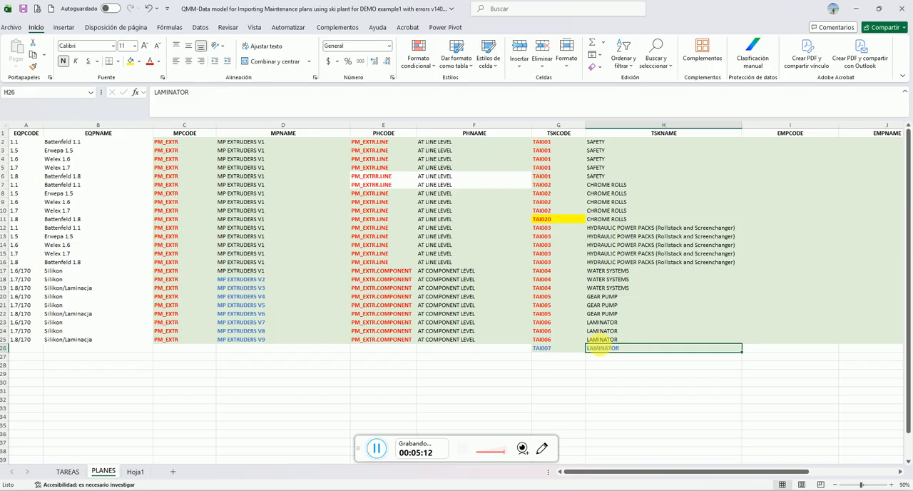
{"action": "left_click_drag", "start_coordinate": [538, 349], "coordinate": [640, 347]}
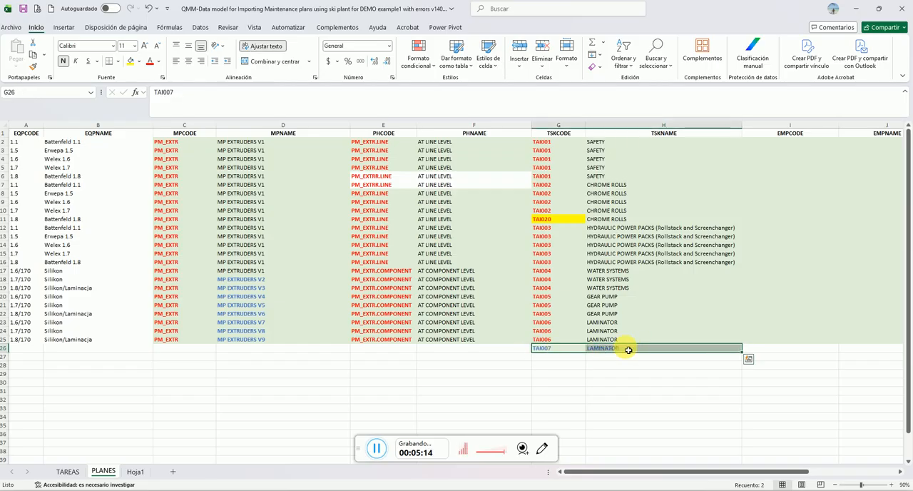
{"action": "double_click", "coordinate": [481, 350]}
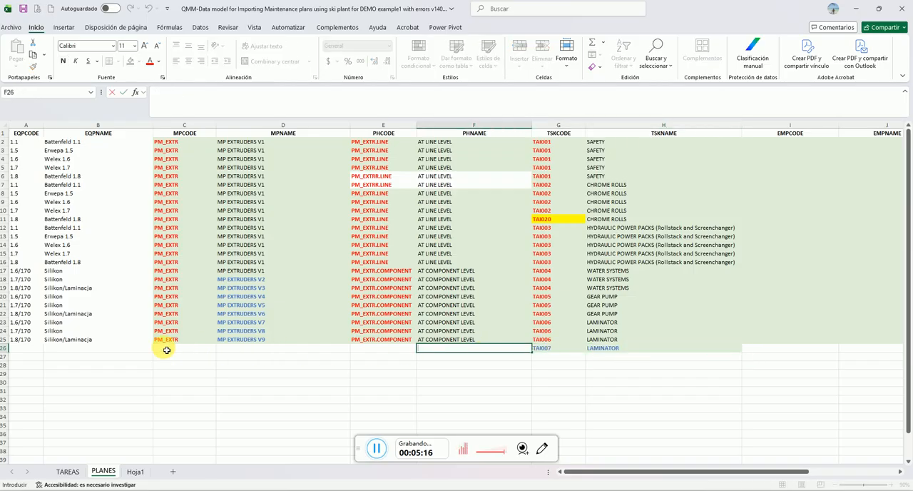
{"action": "left_click_drag", "start_coordinate": [164, 349], "coordinate": [456, 350]}
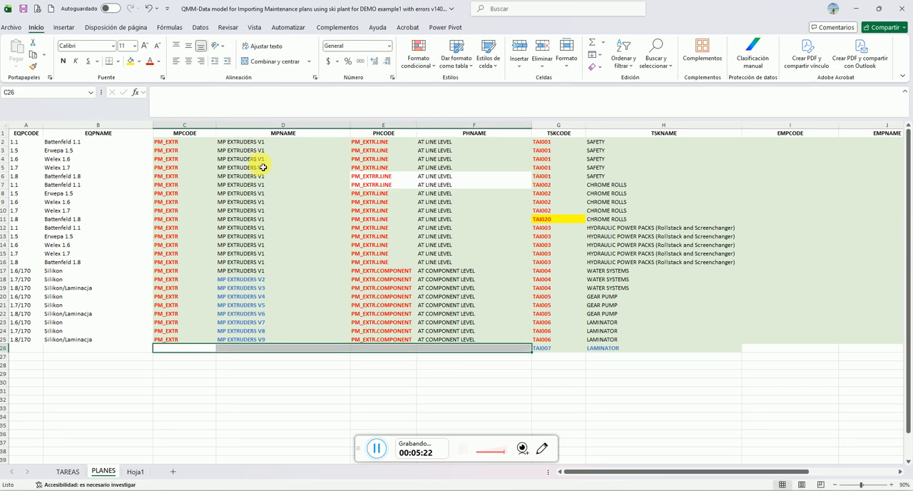
Switch to Q-Plant, close the row 11 error list, and read the error list for Excel row 26 in PLANES, closing it when done
{"action": "mouse_move", "coordinate": [292, 489]}
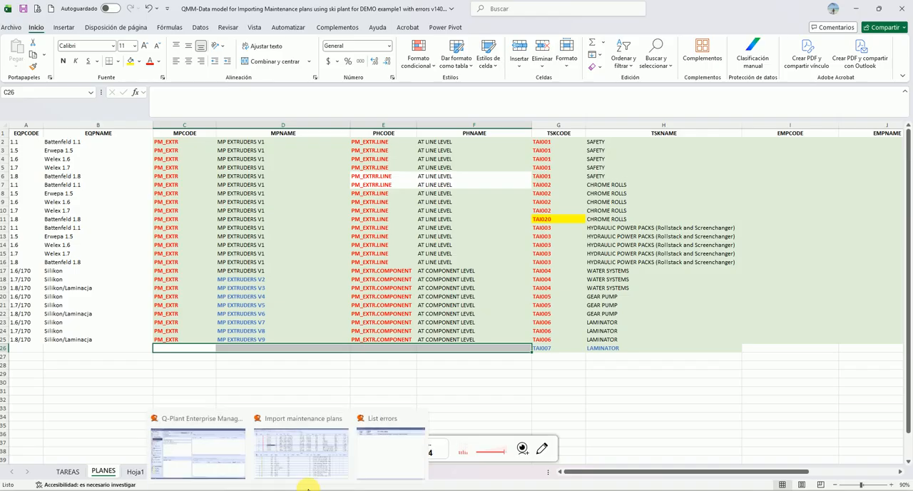
{"action": "left_click", "coordinate": [367, 462]}
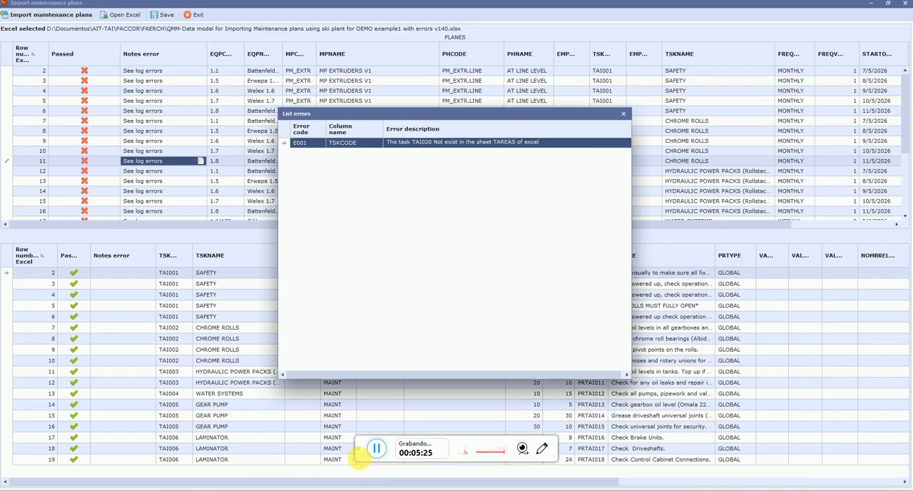
{"action": "left_click", "coordinate": [622, 113]}
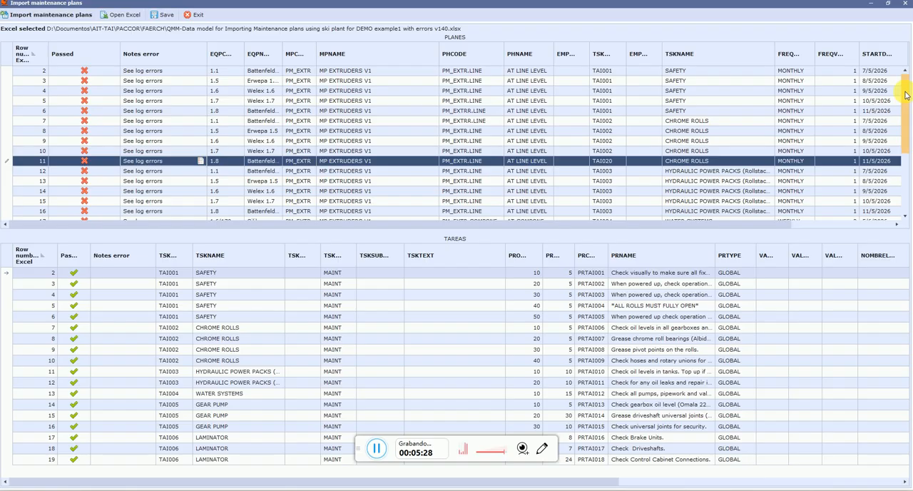
{"action": "left_click_drag", "start_coordinate": [903, 96], "coordinate": [904, 169]}
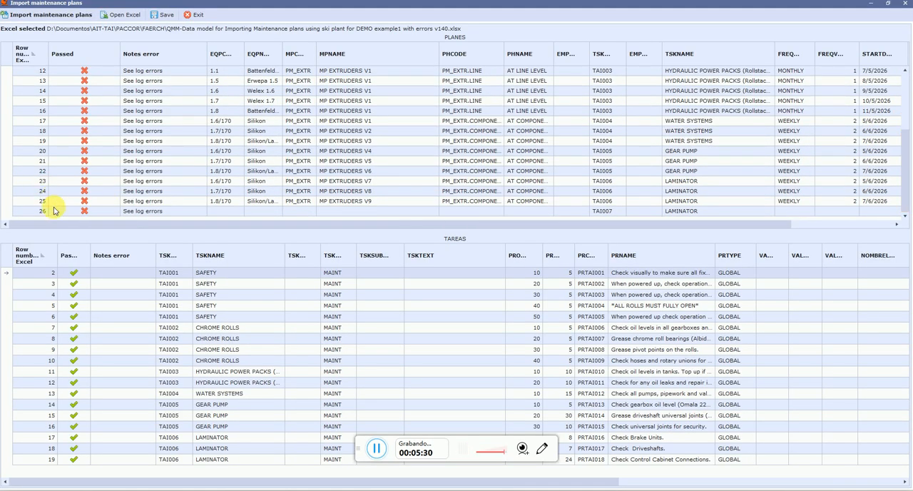
{"action": "left_click", "coordinate": [9, 213]}
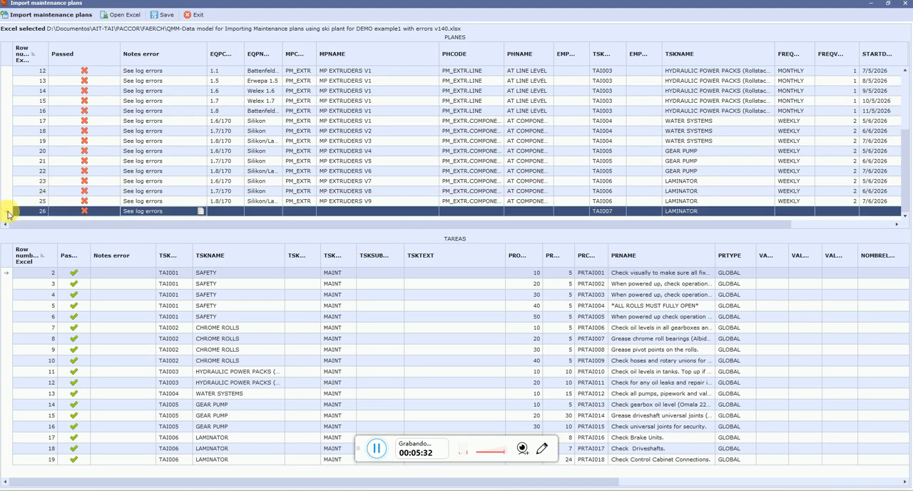
{"action": "left_click", "coordinate": [202, 213]}
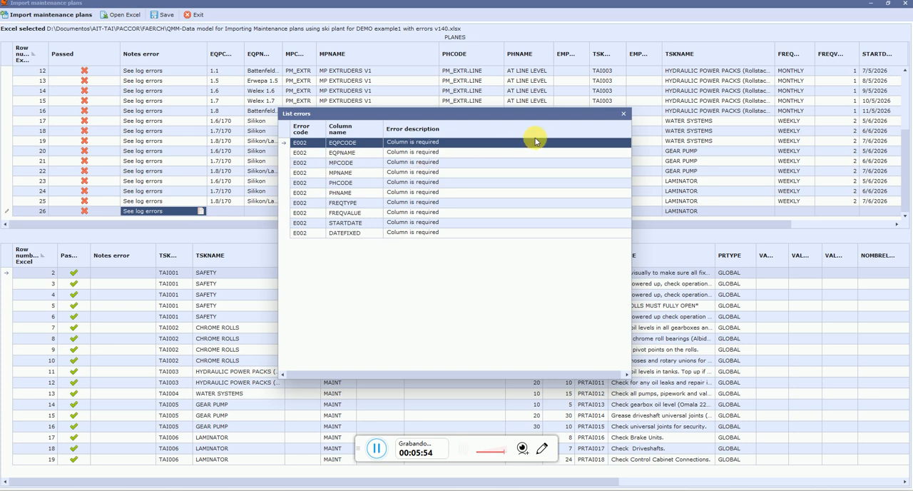
{"action": "left_click", "coordinate": [624, 115]}
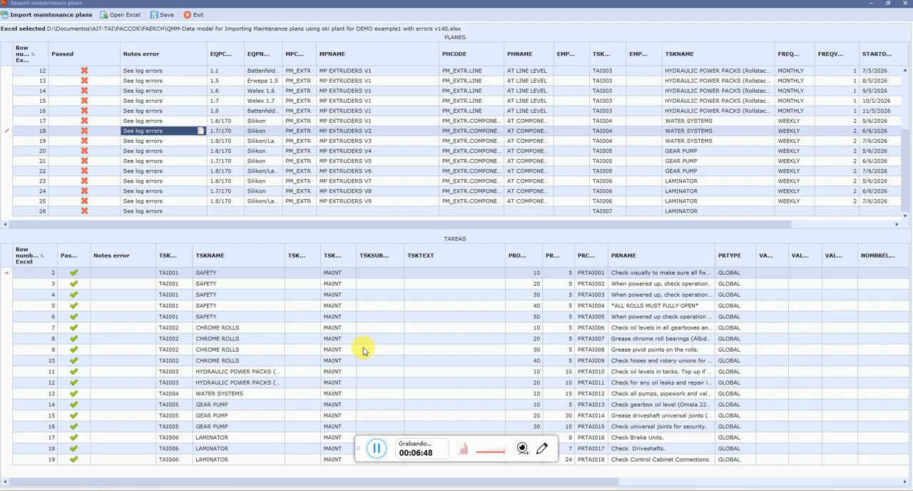
Exit the current import and load the DEMO example2 with errors v140 workbook into a new, maximized maintenance plan import
{"action": "left_click", "coordinate": [193, 17]}
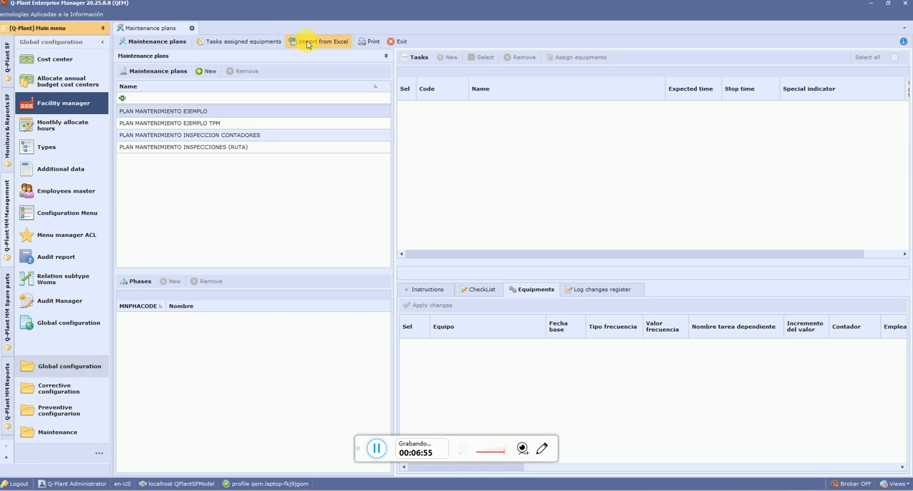
{"action": "left_click", "coordinate": [307, 44]}
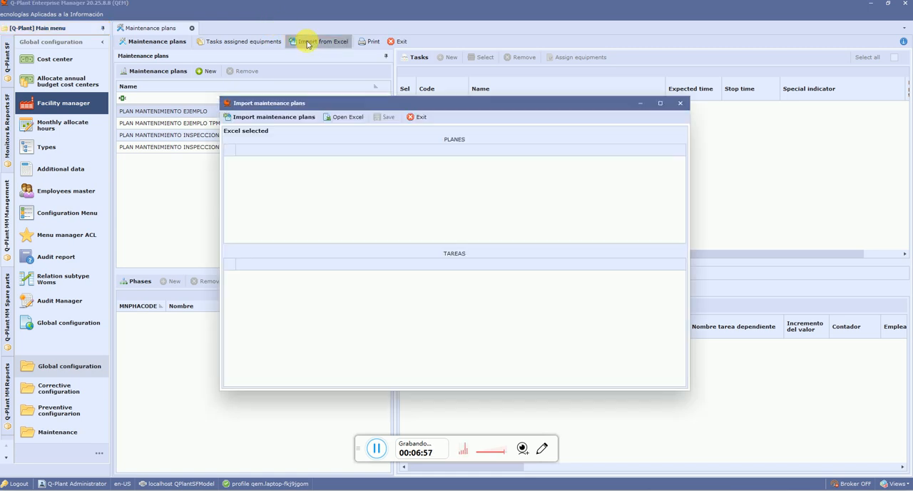
{"action": "left_click", "coordinate": [343, 120]}
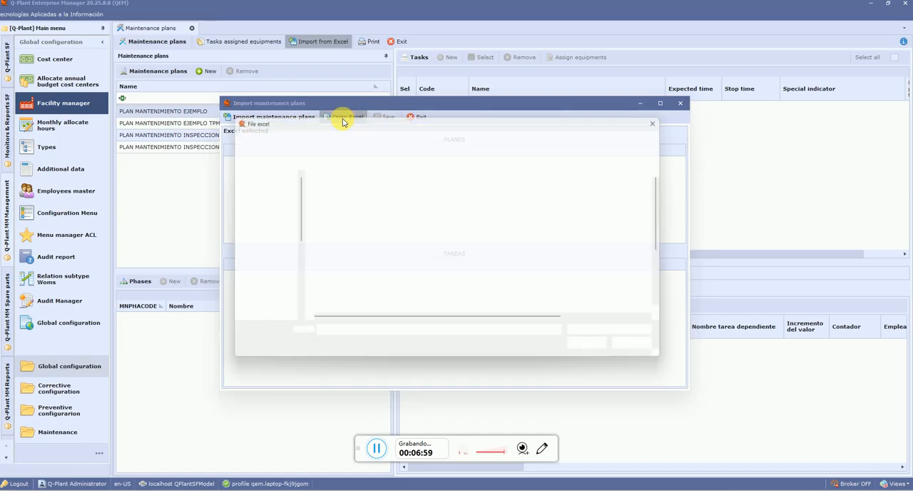
{"action": "left_click_drag", "start_coordinate": [671, 209], "coordinate": [664, 261]}
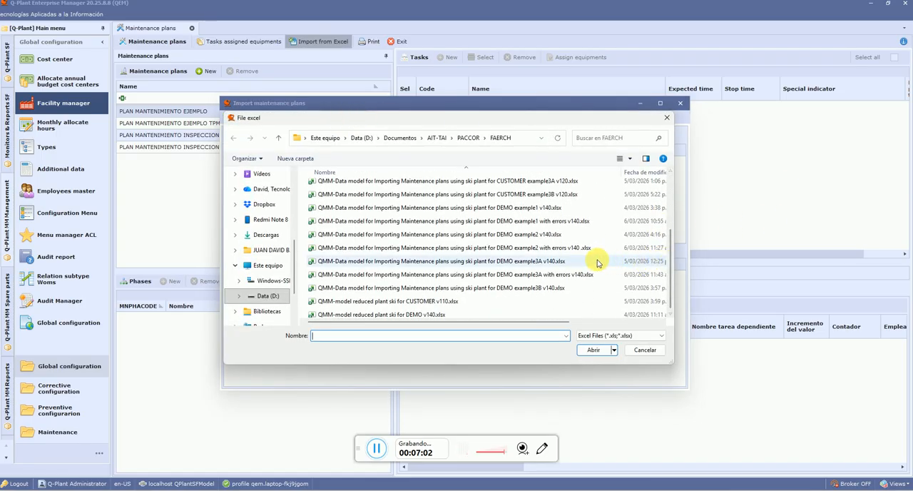
{"action": "left_click", "coordinate": [531, 249]}
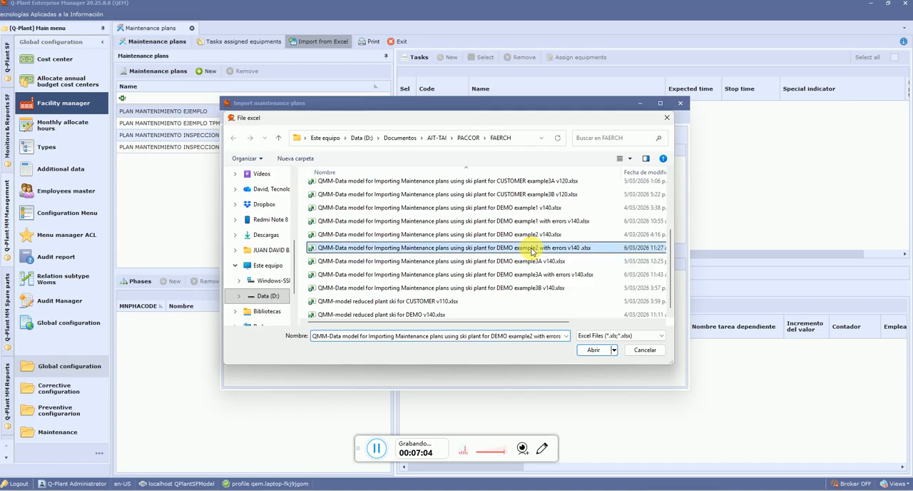
{"action": "left_click", "coordinate": [593, 351]}
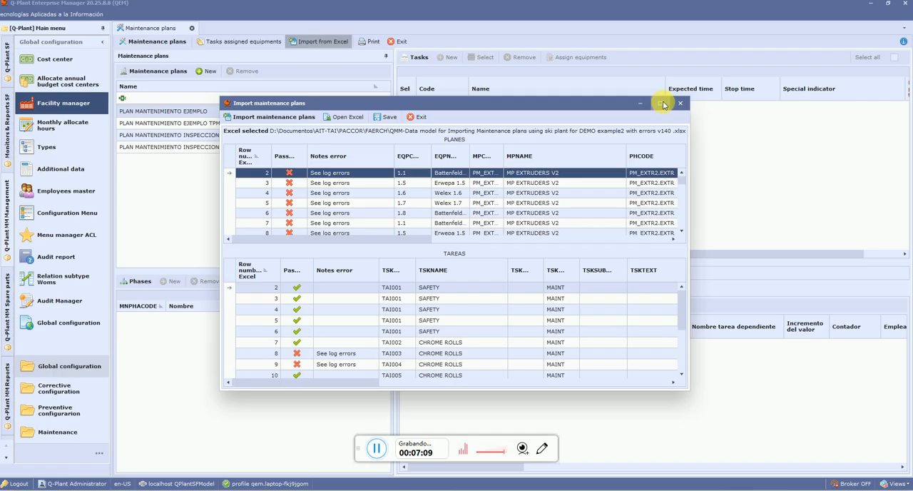
{"action": "left_click", "coordinate": [662, 103]}
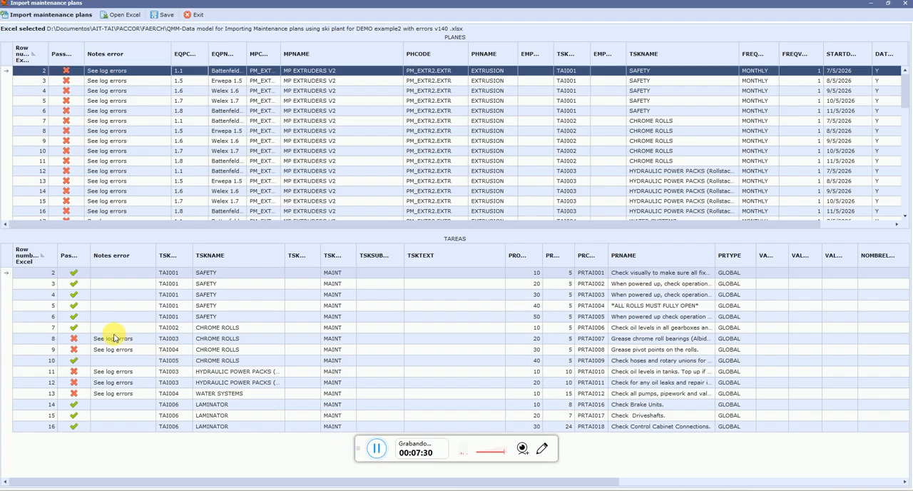
Check the task codes in TAREAS rows 8 and 9, and read the error list for PLANES row 2, closing it when done
{"action": "left_click", "coordinate": [160, 342]}
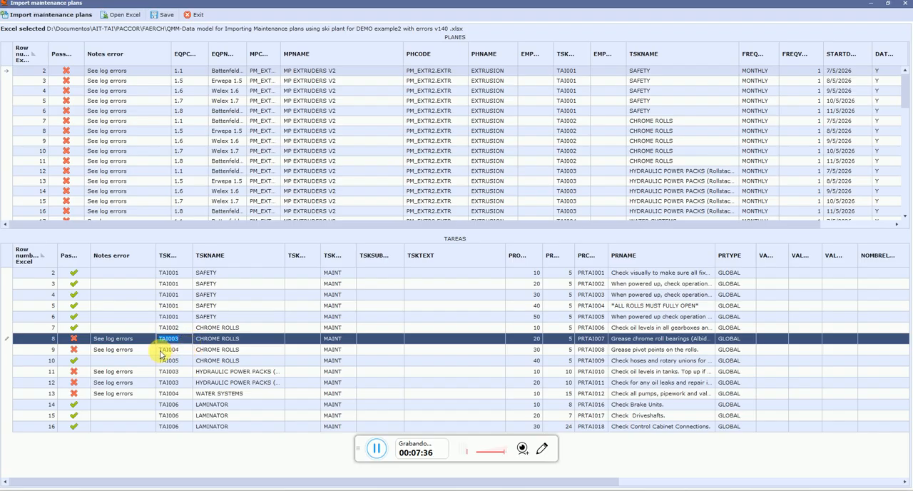
{"action": "left_click", "coordinate": [164, 350]}
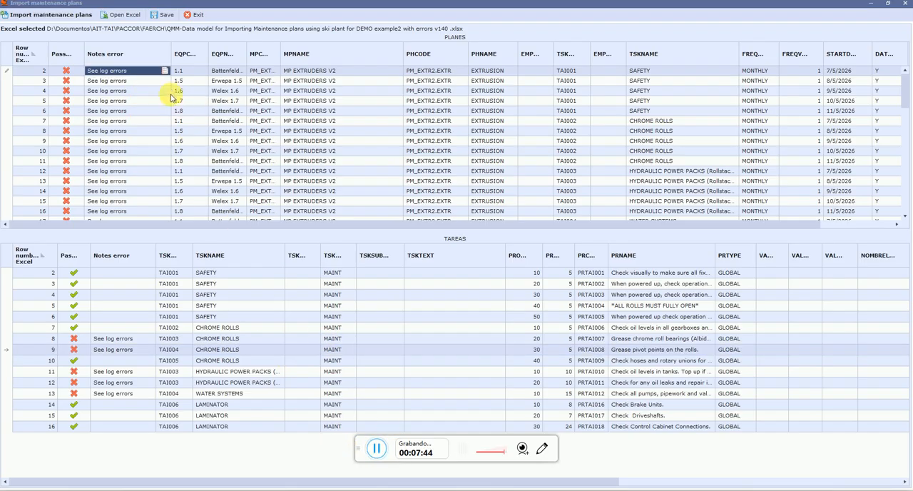
{"action": "left_click", "coordinate": [166, 73]}
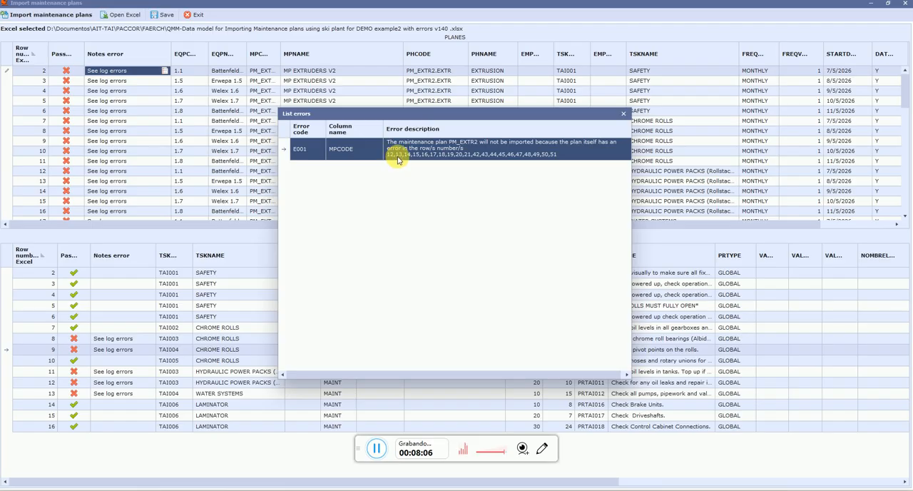
{"action": "left_click", "coordinate": [624, 116]}
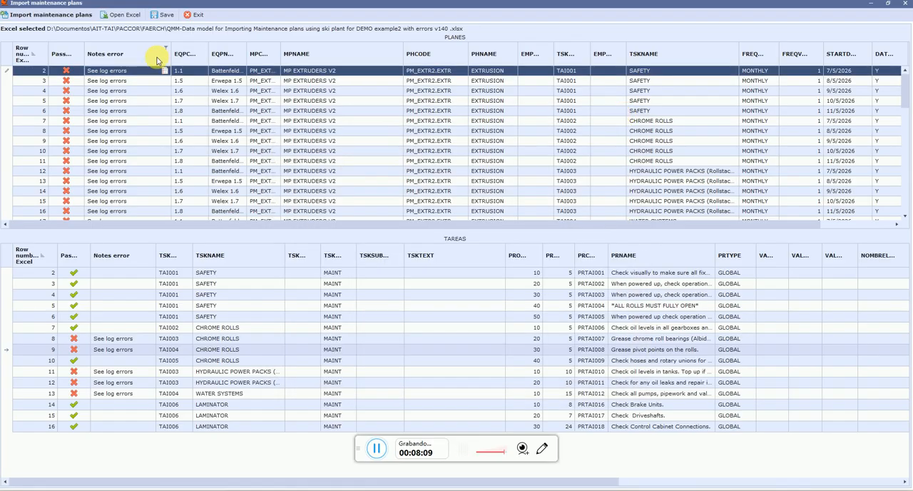
View the error list for Excel row 12 in PLANES, moving it aside to compare with the TAREAS grid, and close it
{"action": "left_click", "coordinate": [11, 172]}
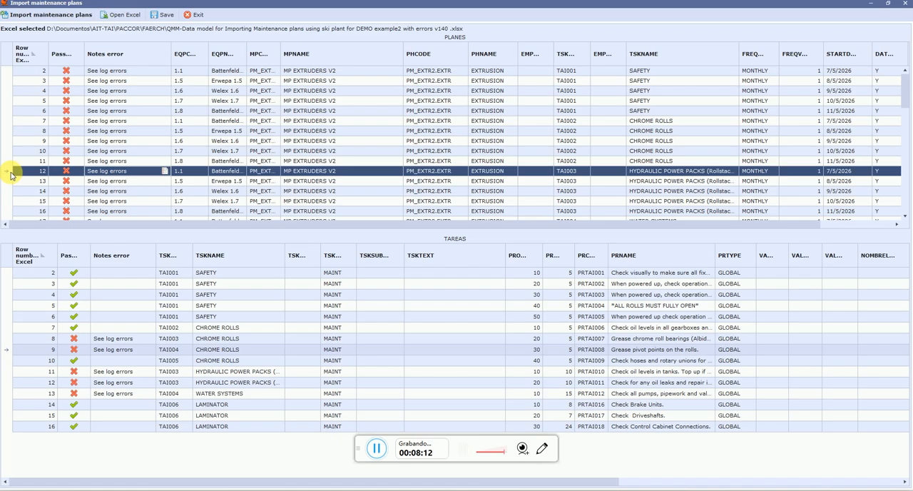
{"action": "left_click", "coordinate": [164, 173]}
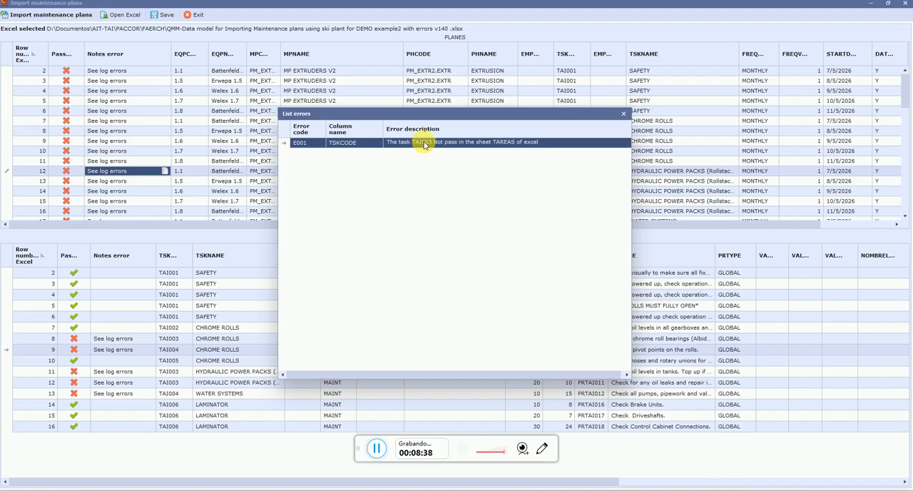
{"action": "left_click_drag", "start_coordinate": [456, 116], "coordinate": [579, 224]}
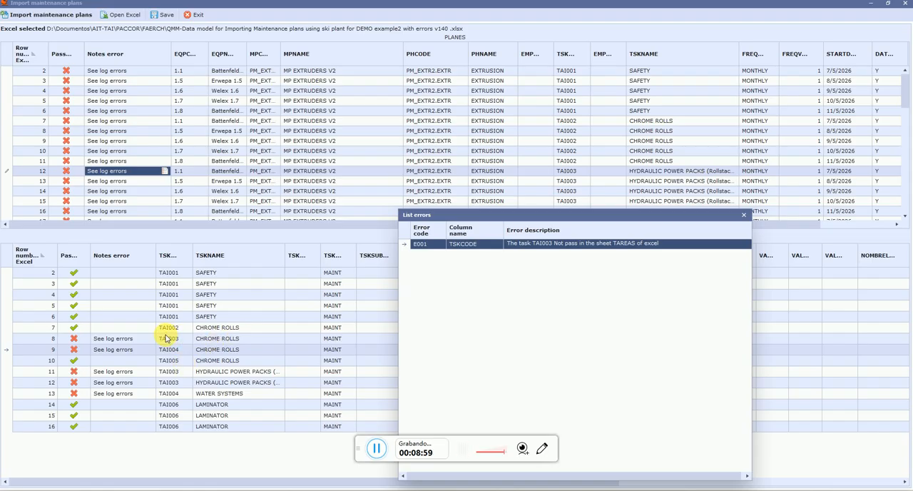
{"action": "left_click", "coordinate": [374, 451]}
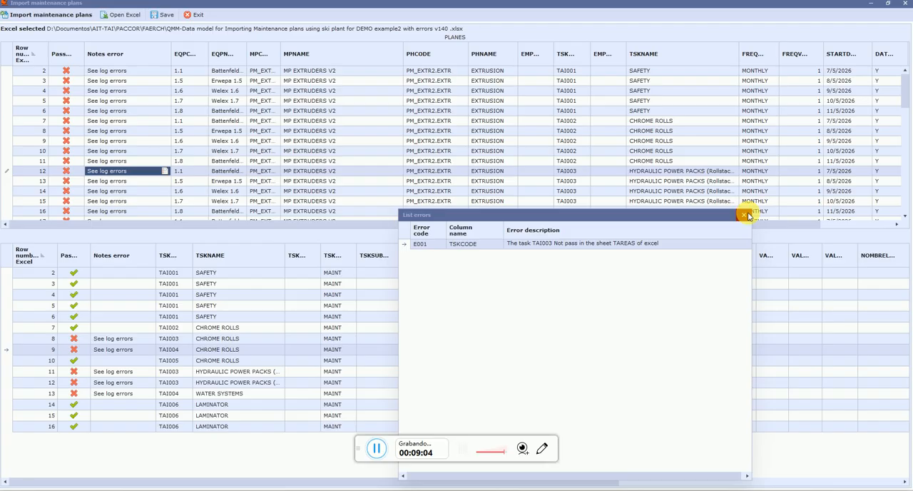
{"action": "left_click", "coordinate": [744, 214]}
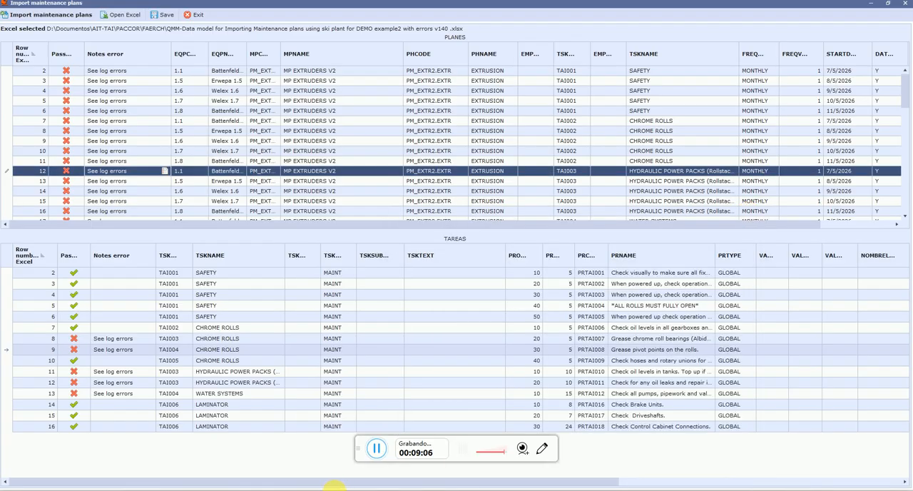
Switch to Excel and close the DEMO example1 with errors v140 workbook without saving its changes
{"action": "left_click", "coordinate": [334, 489]}
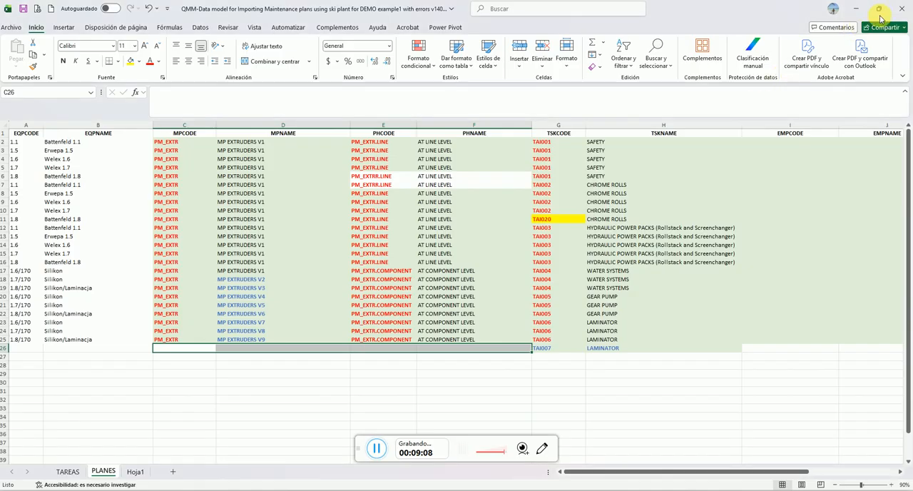
{"action": "left_click", "coordinate": [902, 9]}
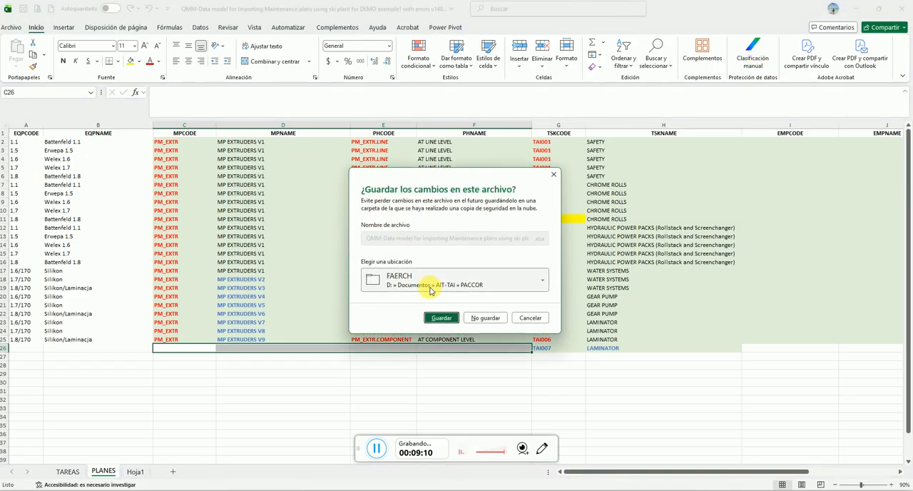
{"action": "left_click", "coordinate": [482, 313]}
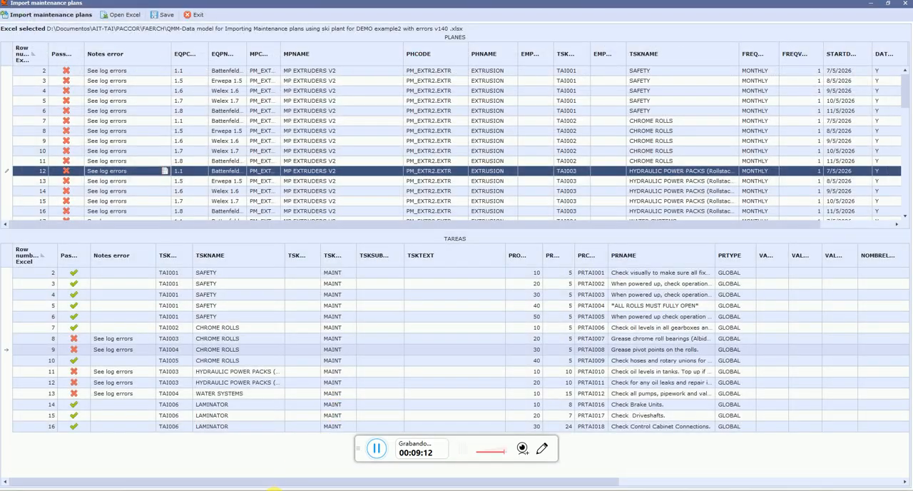
Open the DEMO example2 with errors v140 workbook from the FAERCH folder and examine the CHROME ROLLS task codes from cell A7 in TAREAS
{"action": "mouse_move", "coordinate": [274, 488]}
{"action": "left_click", "coordinate": [223, 445]}
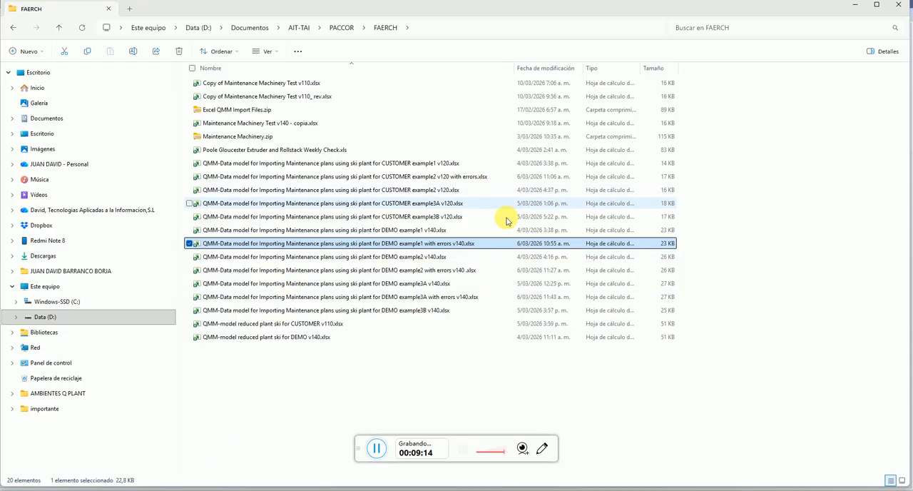
{"action": "double_click", "coordinate": [438, 270]}
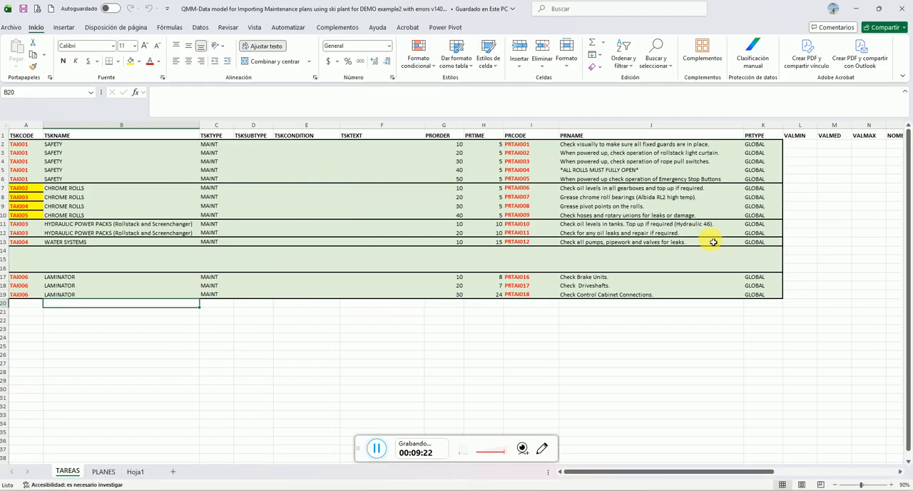
{"action": "left_click", "coordinate": [372, 451]}
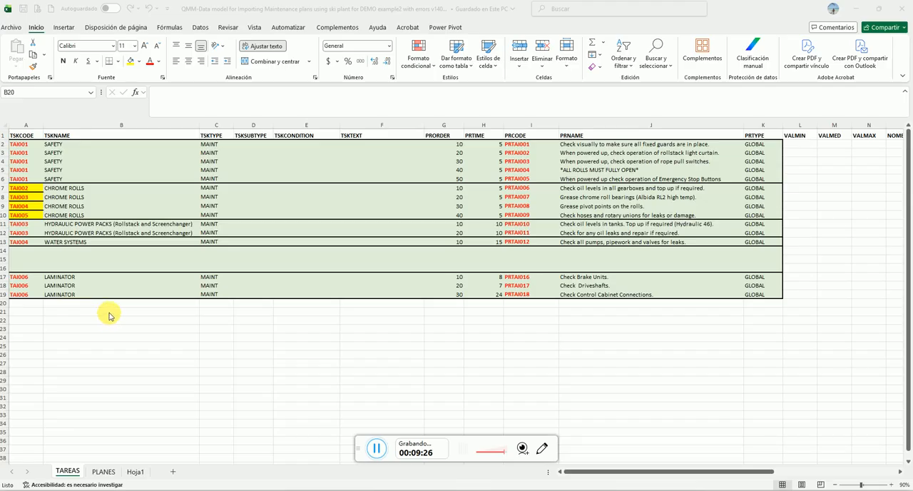
{"action": "left_click", "coordinate": [31, 191]}
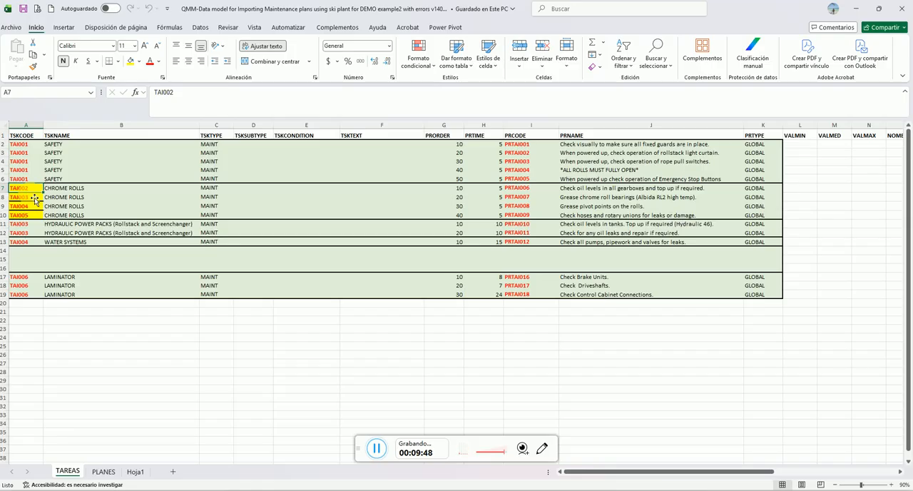
Examine the blank rows 14 to 16 in TAREAS, between WATER SYSTEMS and LAMINATOR, and compare them with the import window
{"action": "left_click", "coordinate": [56, 262]}
{"action": "left_click_drag", "start_coordinate": [249, 261], "coordinate": [266, 266]}
{"action": "left_click", "coordinate": [389, 267]}
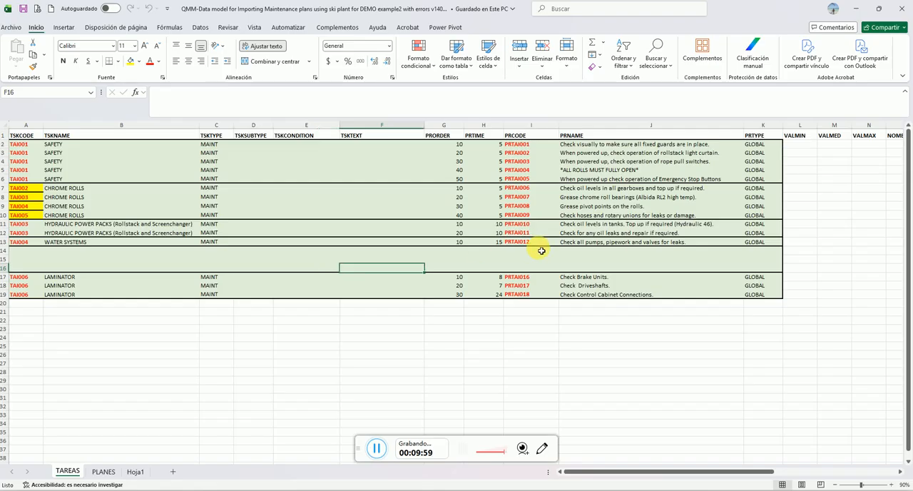
{"action": "left_click", "coordinate": [568, 261]}
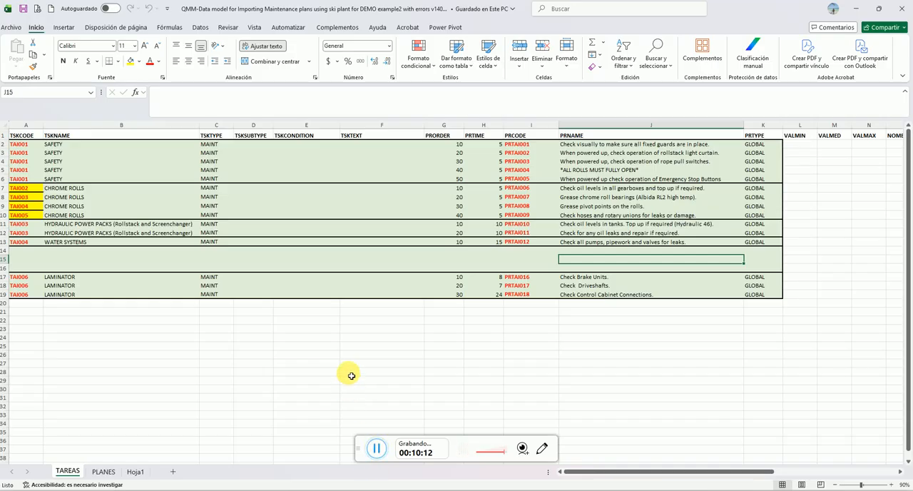
{"action": "left_click", "coordinate": [376, 456]}
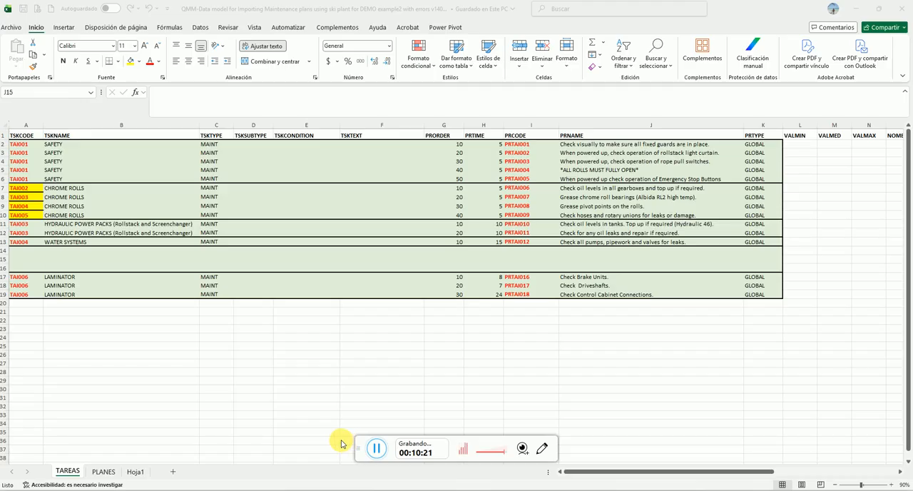
{"action": "left_click", "coordinate": [32, 249]}
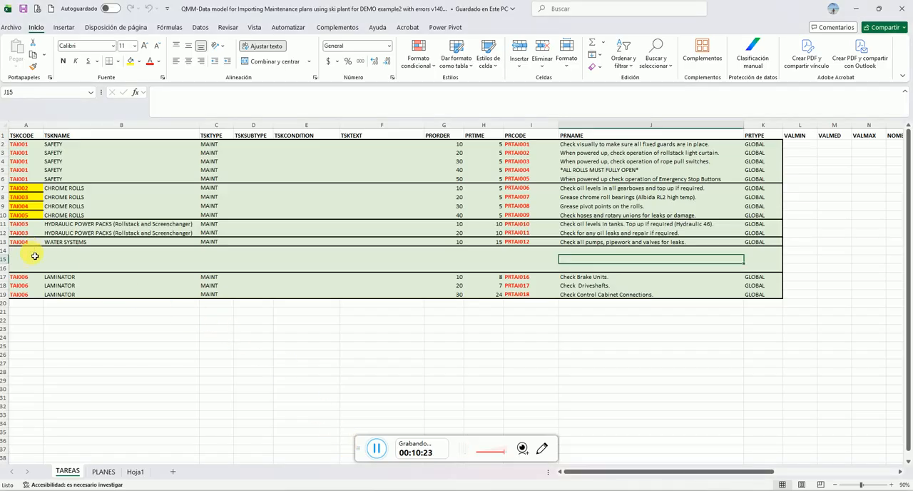
{"action": "left_click", "coordinate": [41, 253]}
{"action": "left_click", "coordinate": [41, 276]}
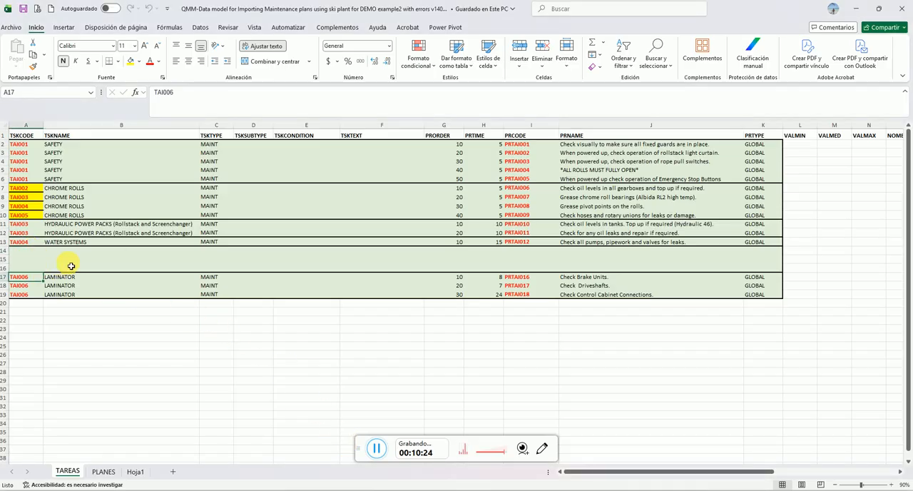
{"action": "left_click", "coordinate": [71, 266]}
{"action": "left_click", "coordinate": [282, 270]}
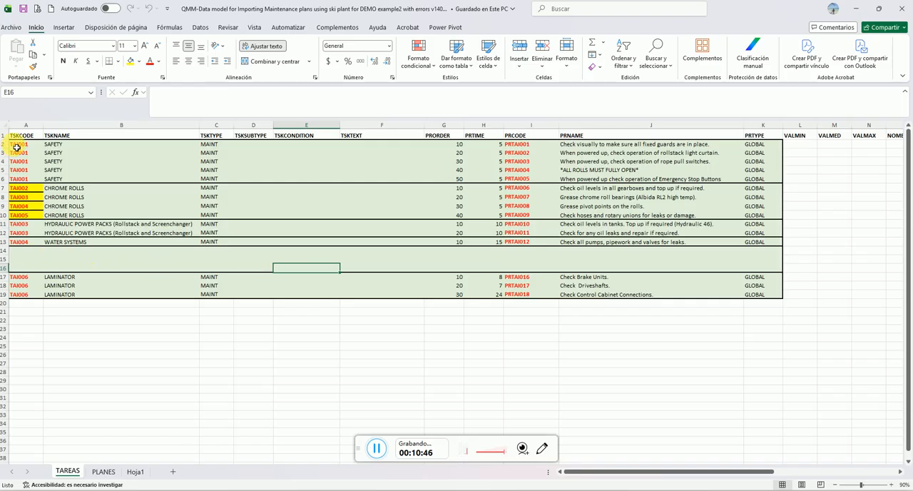
{"action": "left_click", "coordinate": [38, 260]}
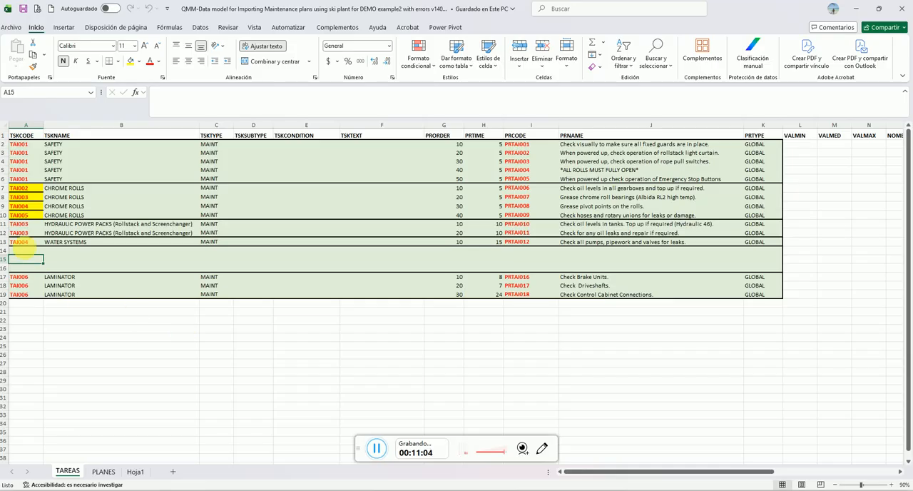
{"action": "left_click_drag", "start_coordinate": [20, 251], "coordinate": [63, 271]}
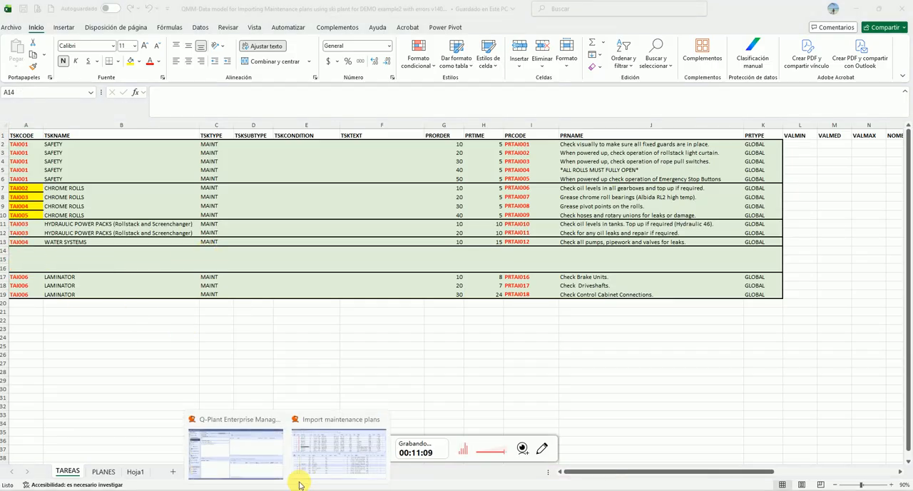
{"action": "left_click", "coordinate": [286, 477]}
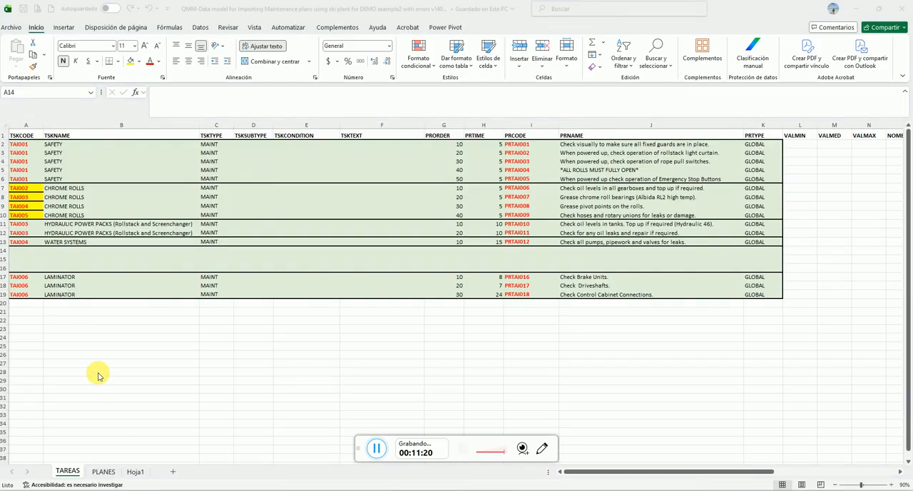
Review the PLANES sheet from its first row and examine the blank row 35 among the THERMOFORMING SAFETY entries
{"action": "left_click", "coordinate": [141, 355]}
{"action": "left_click", "coordinate": [103, 471]}
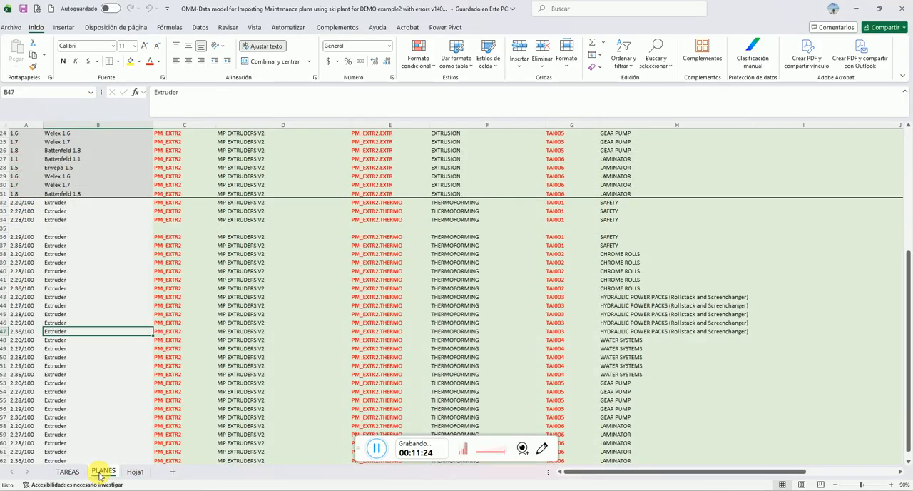
{"action": "left_click_drag", "start_coordinate": [903, 277], "coordinate": [907, 143]}
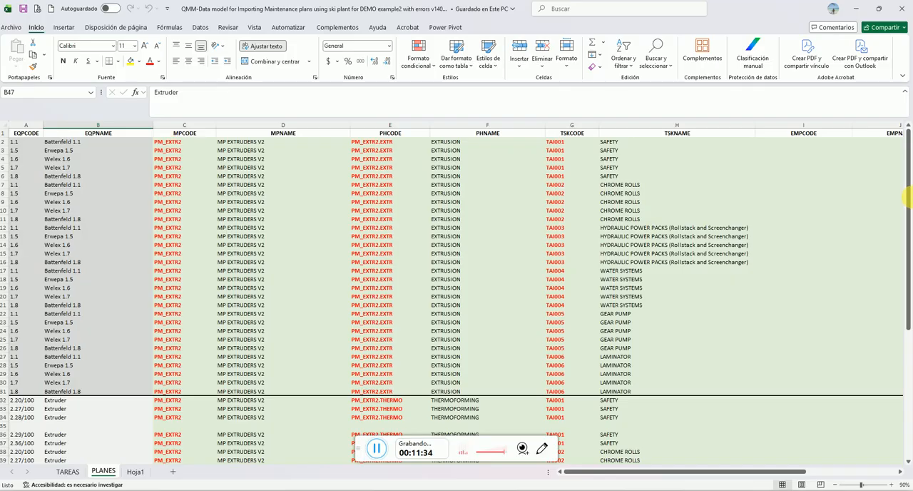
{"action": "left_click_drag", "start_coordinate": [907, 194], "coordinate": [880, 304]}
{"action": "left_click", "coordinate": [6, 248]}
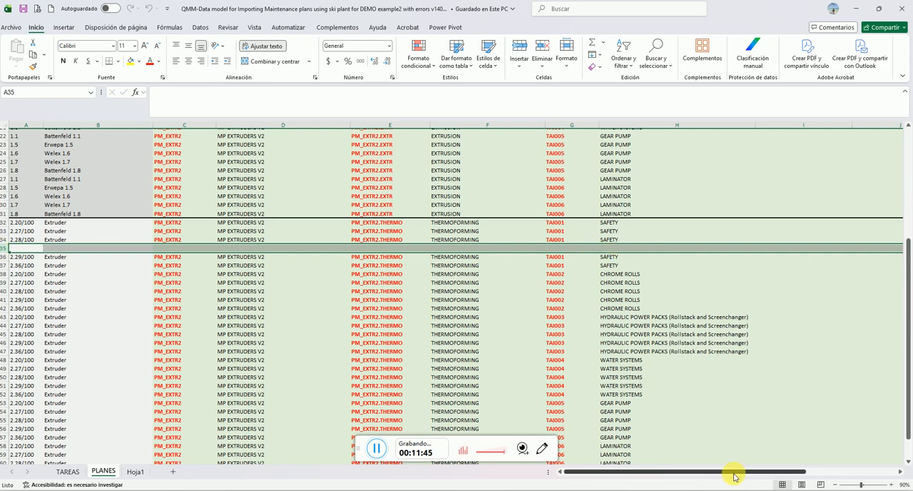
{"action": "left_click_drag", "start_coordinate": [734, 476], "coordinate": [171, 424]}
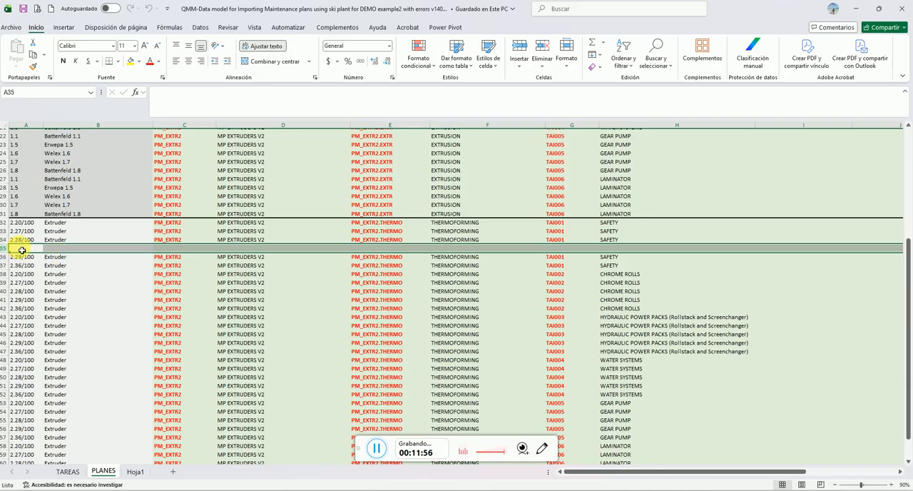
{"action": "left_click_drag", "start_coordinate": [909, 250], "coordinate": [907, 218]}
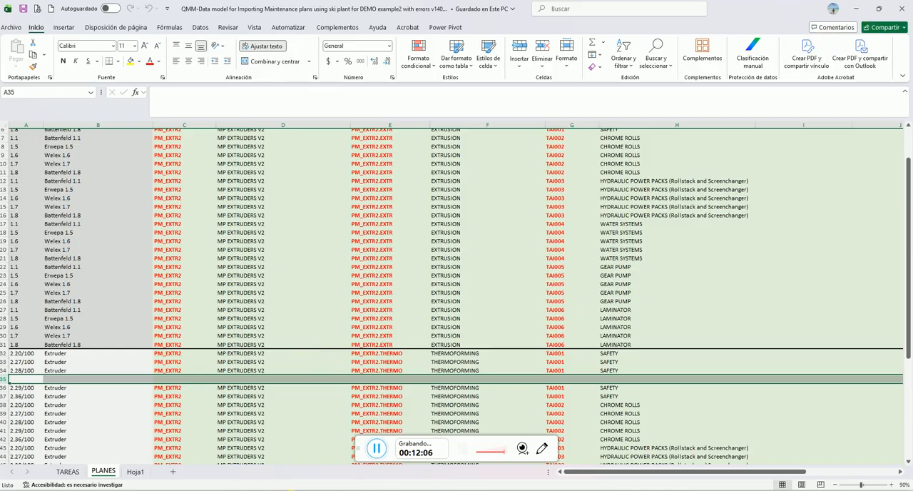
Exit the maintenance plan import window in Q-Plant and close the DEMO example2 with errors v140 workbook in Excel
{"action": "left_click", "coordinate": [309, 490]}
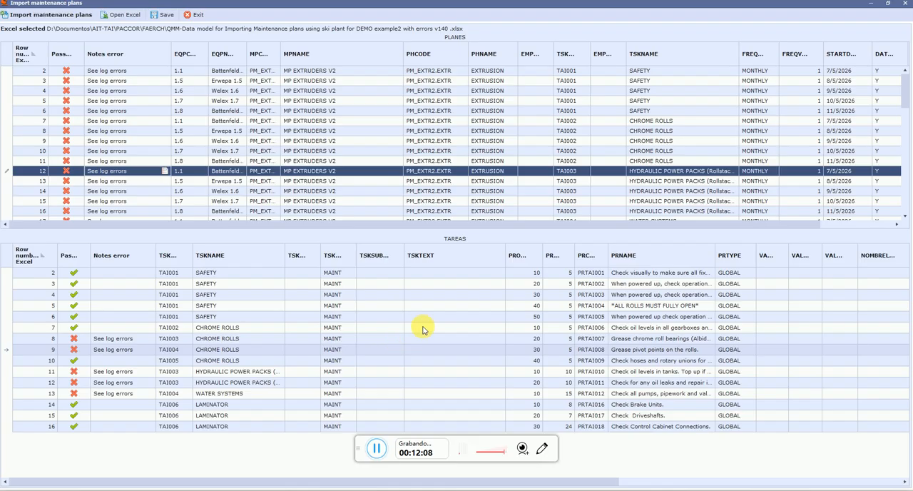
{"action": "left_click", "coordinate": [200, 15]}
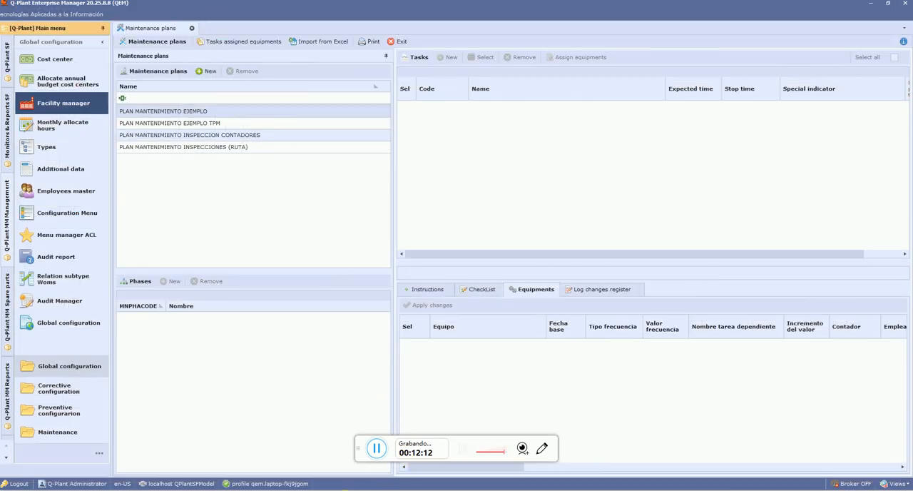
{"action": "left_click", "coordinate": [309, 490]}
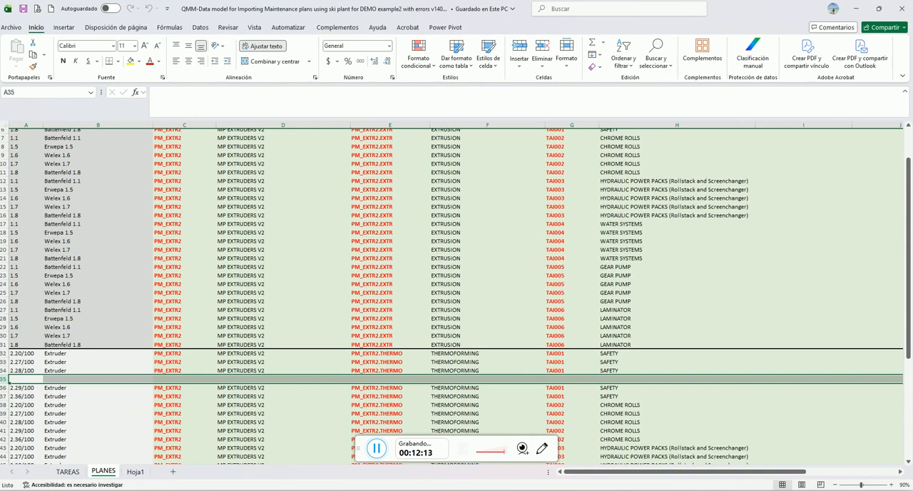
{"action": "left_click", "coordinate": [901, 9]}
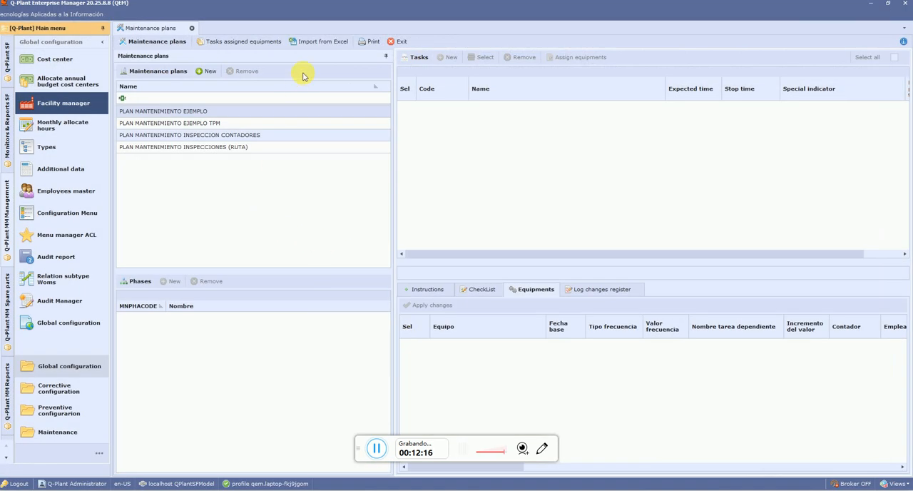
Load the DEMO example3A with errors v140 workbook from the FAERCH folder into a new maintenance plan import and maximize its window
{"action": "left_click", "coordinate": [321, 42]}
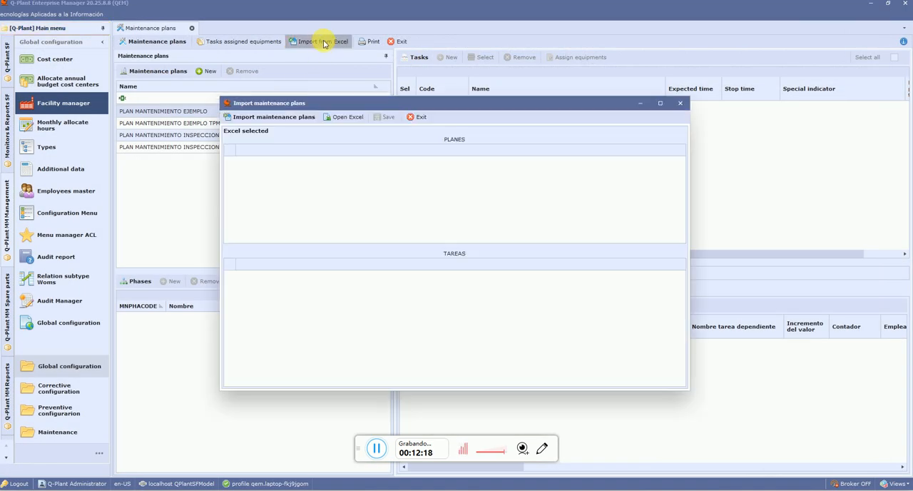
{"action": "left_click", "coordinate": [362, 119]}
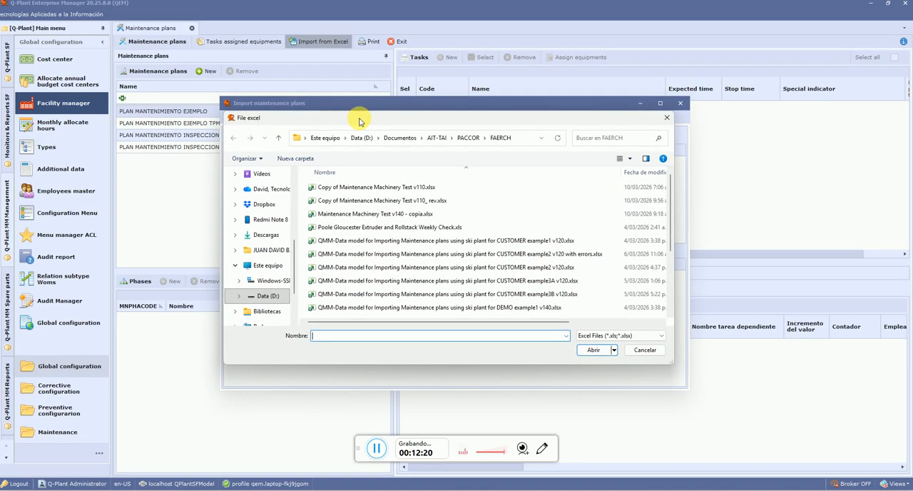
{"action": "left_click_drag", "start_coordinate": [674, 213], "coordinate": [670, 271]}
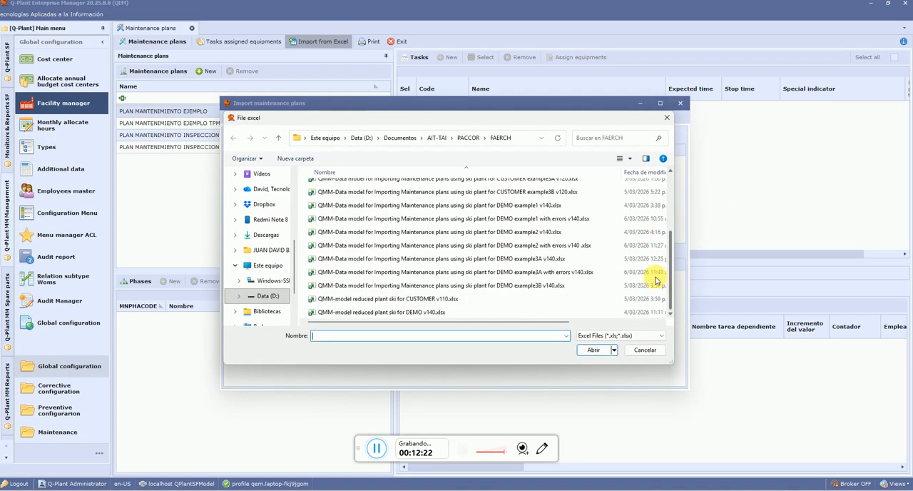
{"action": "left_click", "coordinate": [500, 273]}
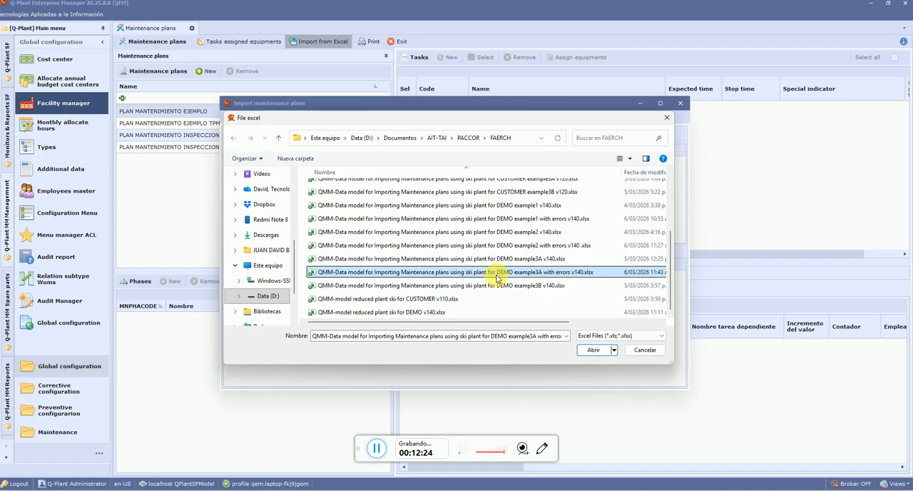
{"action": "left_click", "coordinate": [594, 349]}
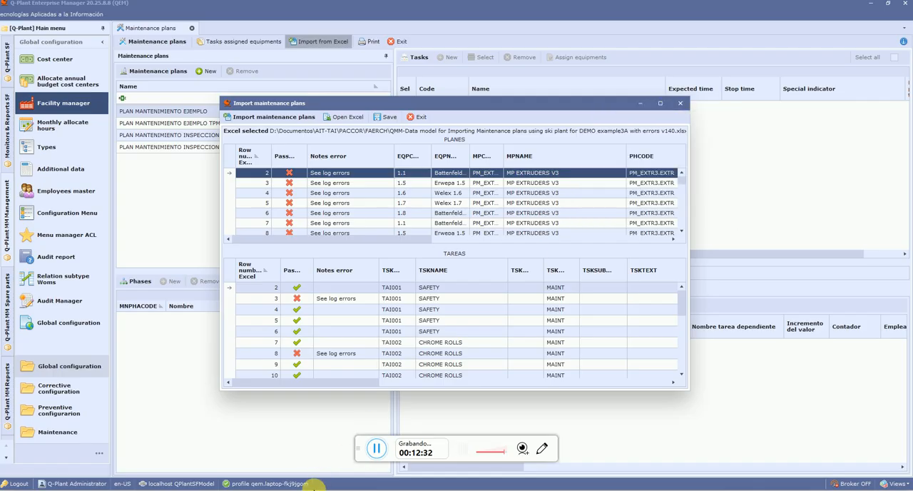
{"action": "left_click", "coordinate": [659, 103]}
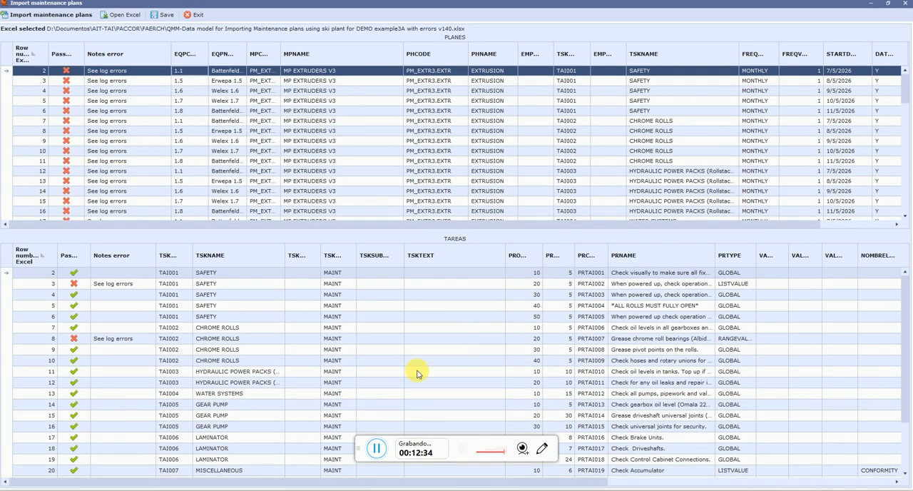
Read the error list for Excel row 3 in TAREAS, whose PRTYPE is LISTVALUE, and close it
{"action": "left_click", "coordinate": [379, 456]}
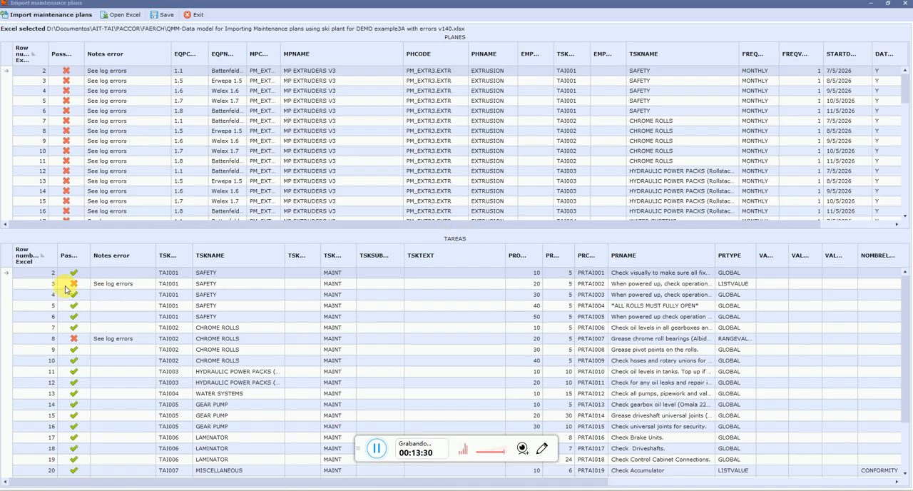
{"action": "left_click", "coordinate": [124, 286]}
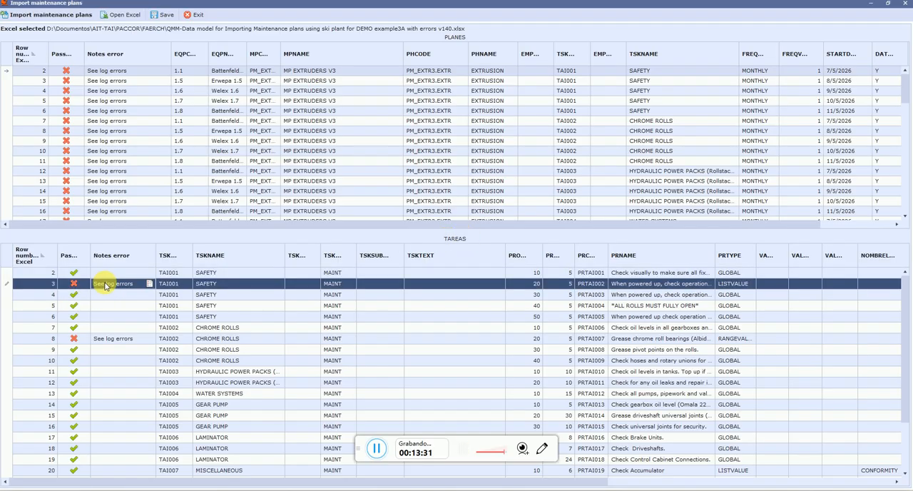
{"action": "left_click", "coordinate": [150, 286]}
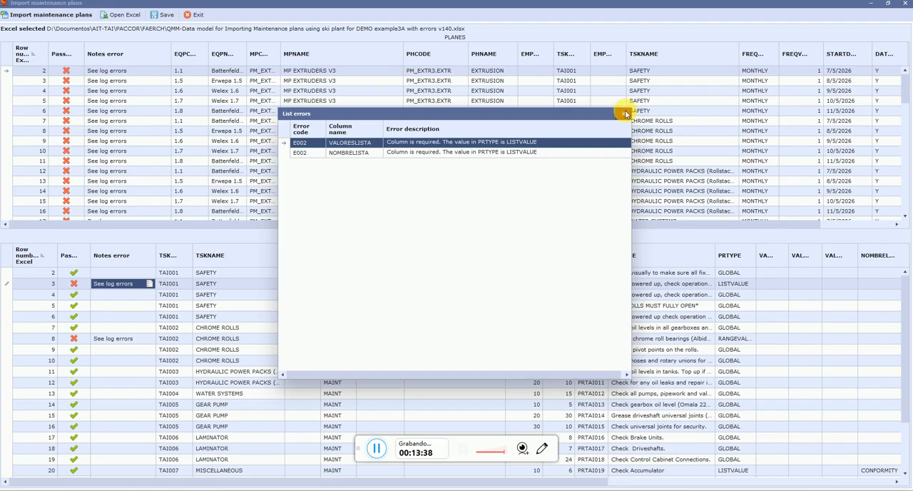
{"action": "left_click", "coordinate": [622, 113]}
View the error list for the RANGEVALUE task in Excel row 8 of TAREAS, closing it when done
{"action": "left_click", "coordinate": [116, 348]}
{"action": "left_click", "coordinate": [121, 338]}
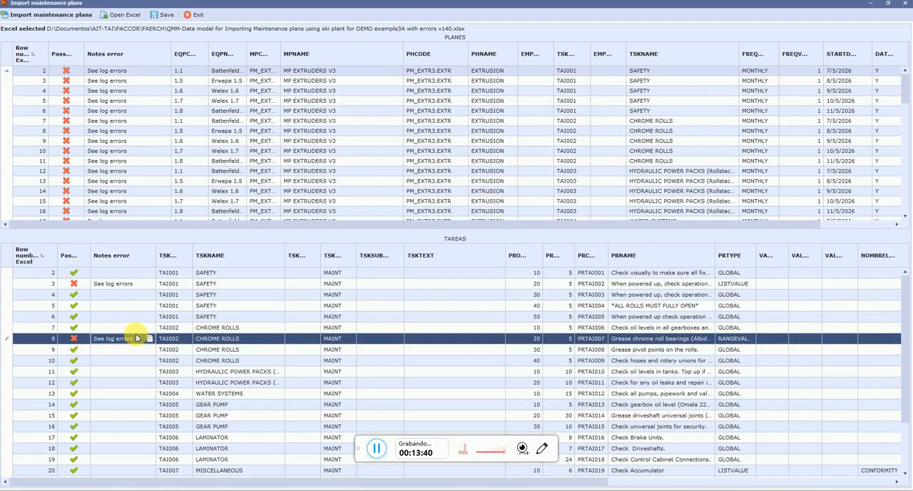
{"action": "left_click", "coordinate": [147, 339]}
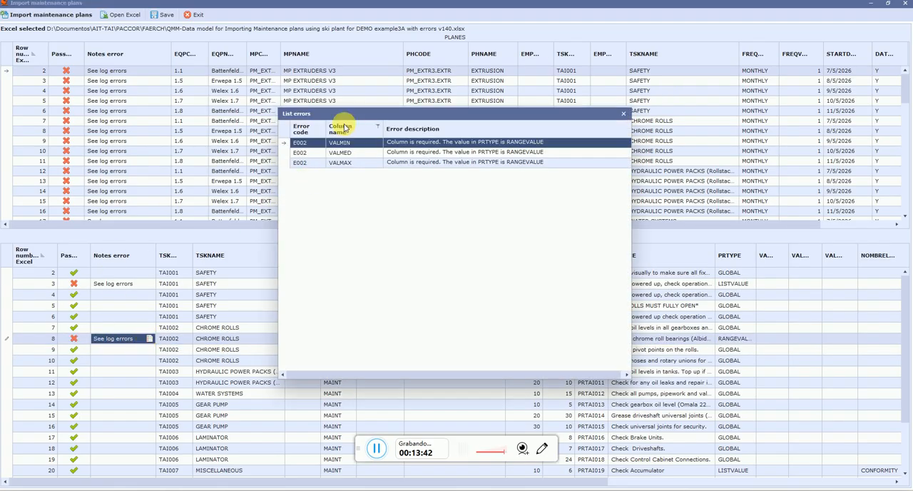
{"action": "left_click", "coordinate": [622, 115]}
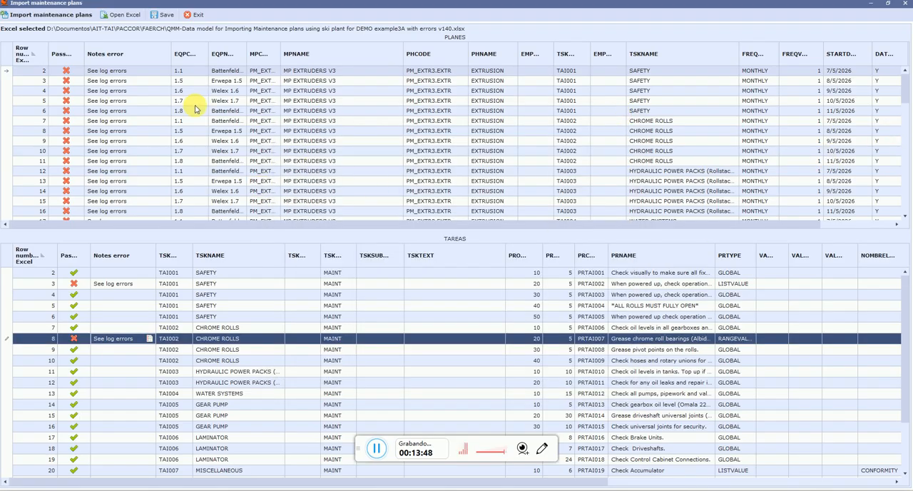
Check the error lists for Excel rows 2 and 3 in PLANES, closing each one after reading
{"action": "left_click", "coordinate": [140, 71]}
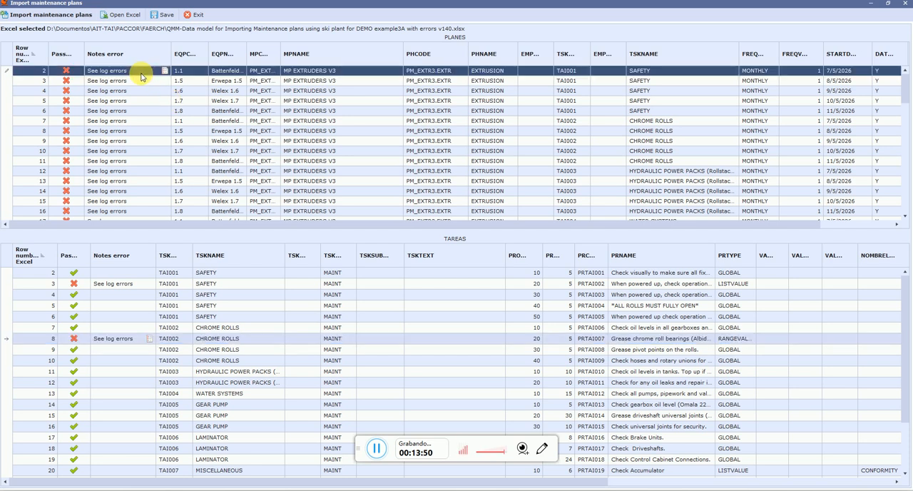
{"action": "left_click", "coordinate": [164, 71]}
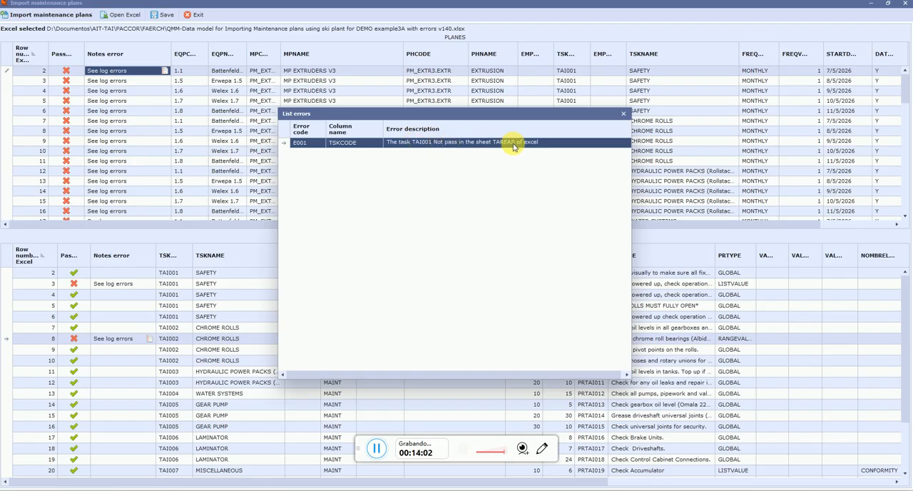
{"action": "left_click", "coordinate": [622, 115]}
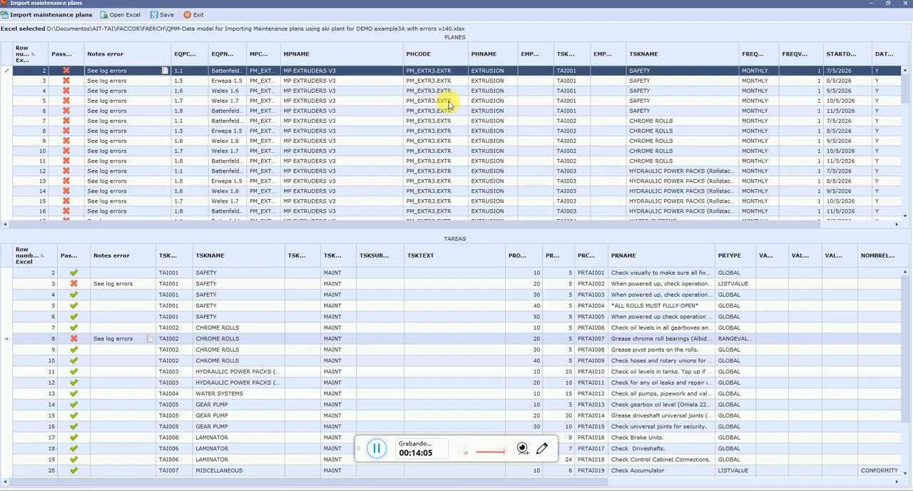
{"action": "left_click", "coordinate": [165, 81]}
{"action": "left_click", "coordinate": [164, 82]}
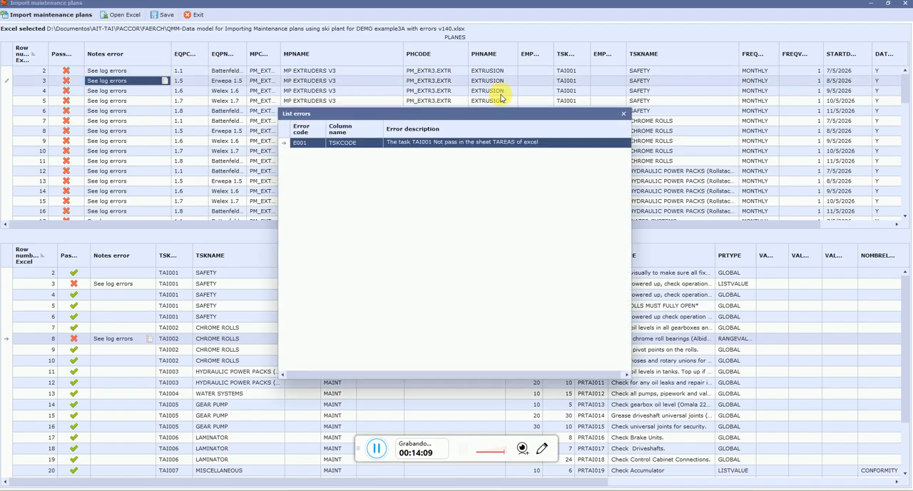
{"action": "left_click", "coordinate": [623, 114]}
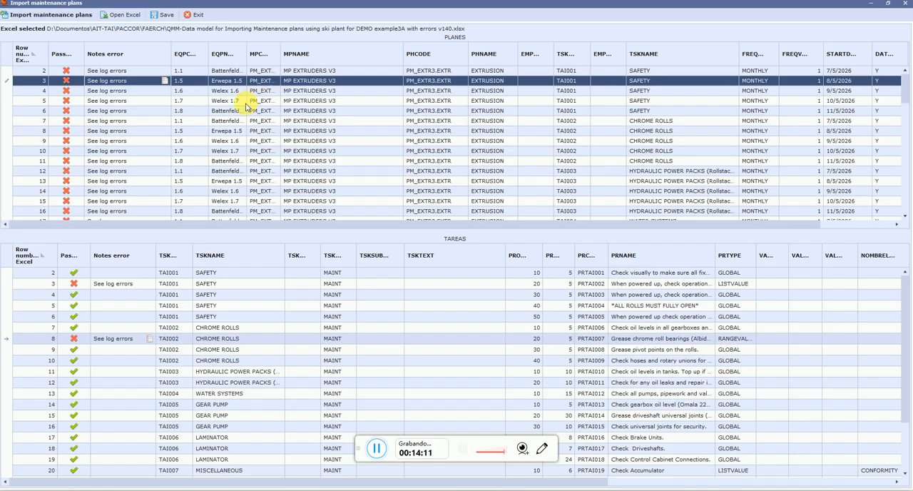
Check the error lists for Excel rows 7 and 12 in PLANES, closing each one after reading
{"action": "left_click", "coordinate": [631, 120]}
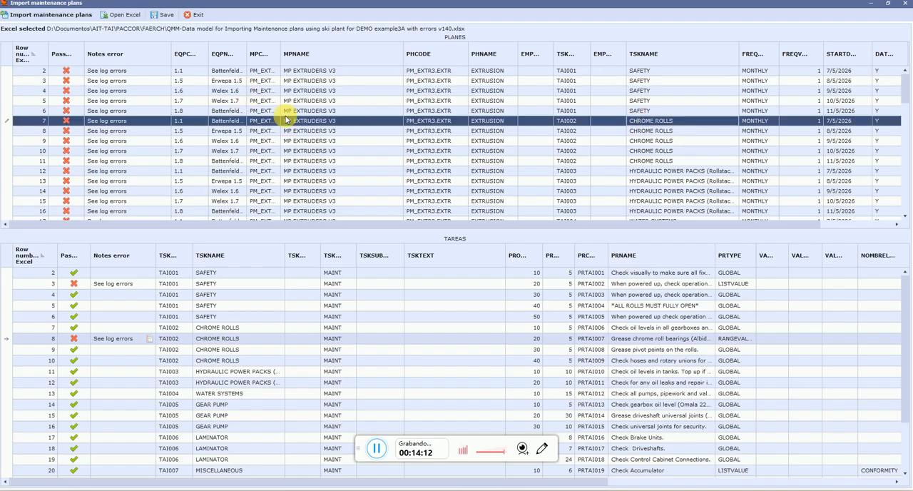
{"action": "left_click", "coordinate": [165, 121]}
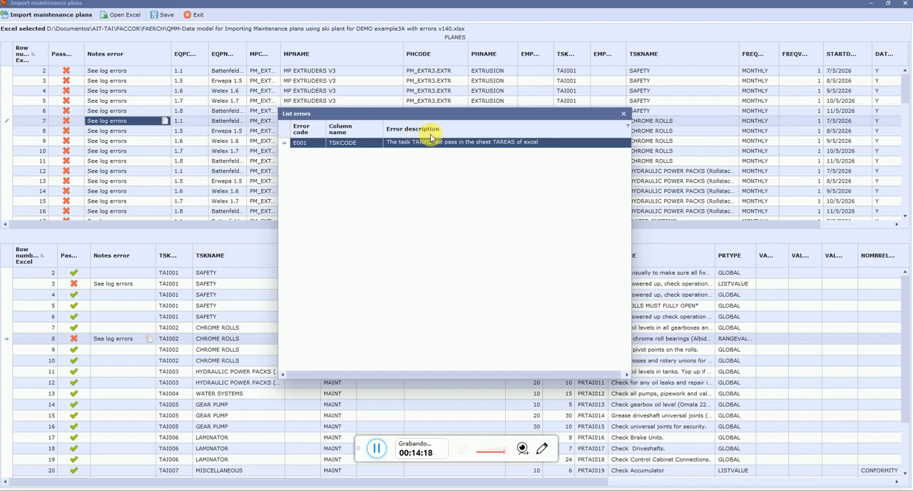
{"action": "left_click", "coordinate": [622, 113]}
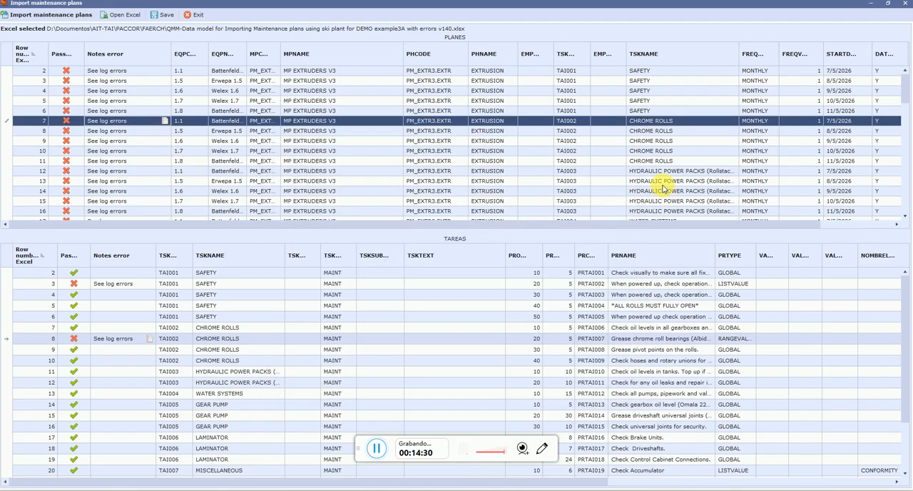
{"action": "left_click", "coordinate": [645, 170]}
{"action": "left_click", "coordinate": [170, 171]}
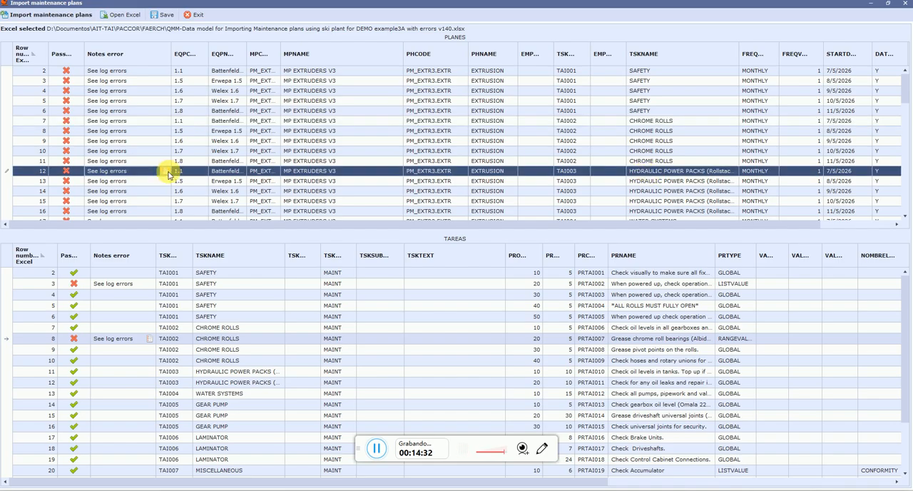
{"action": "left_click", "coordinate": [166, 172]}
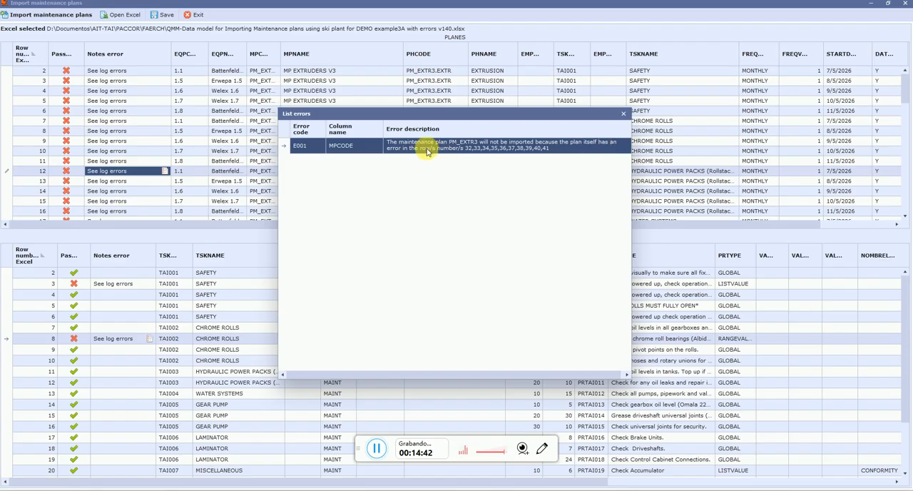
{"action": "left_click", "coordinate": [622, 116]}
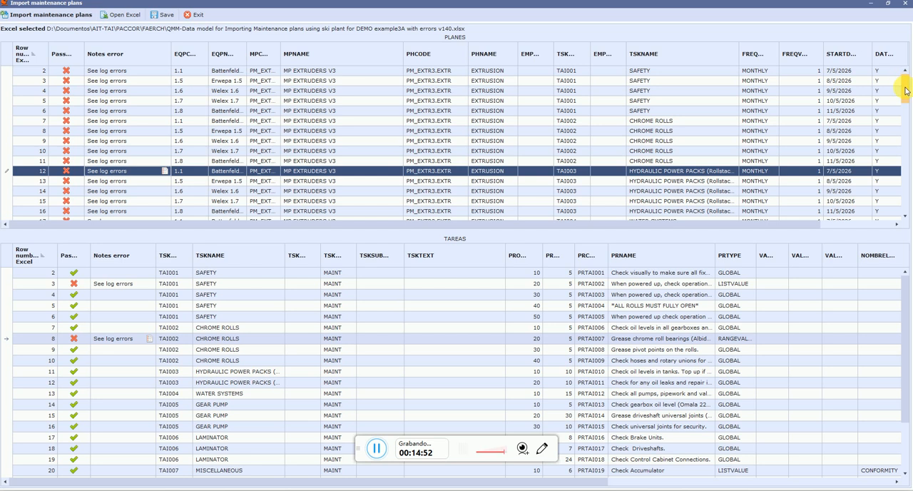
Open the error list for the weekly SAFETY task in Excel row 32 of PLANES
{"action": "left_click_drag", "start_coordinate": [906, 90], "coordinate": [897, 129]}
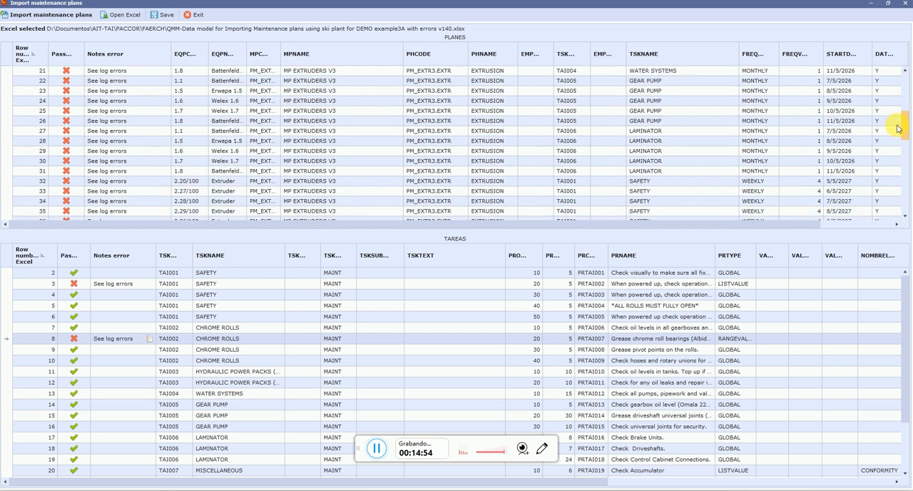
{"action": "left_click", "coordinate": [20, 184]}
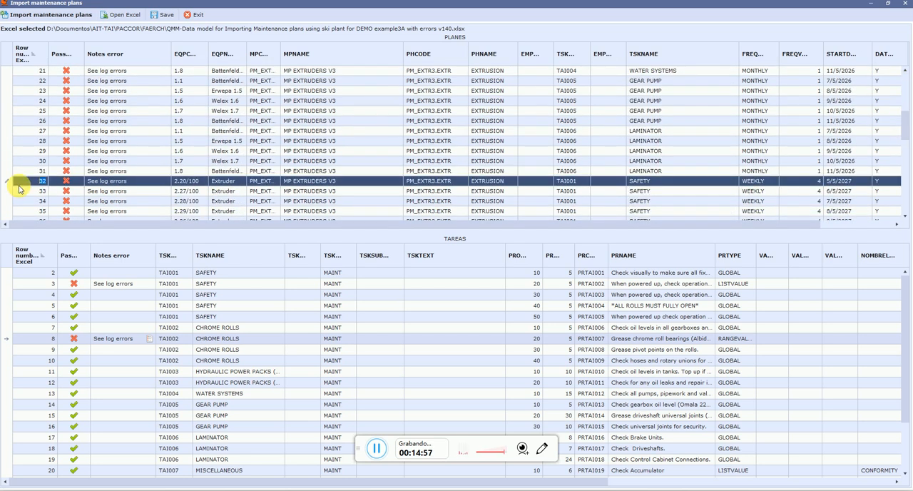
{"action": "left_click", "coordinate": [167, 185]}
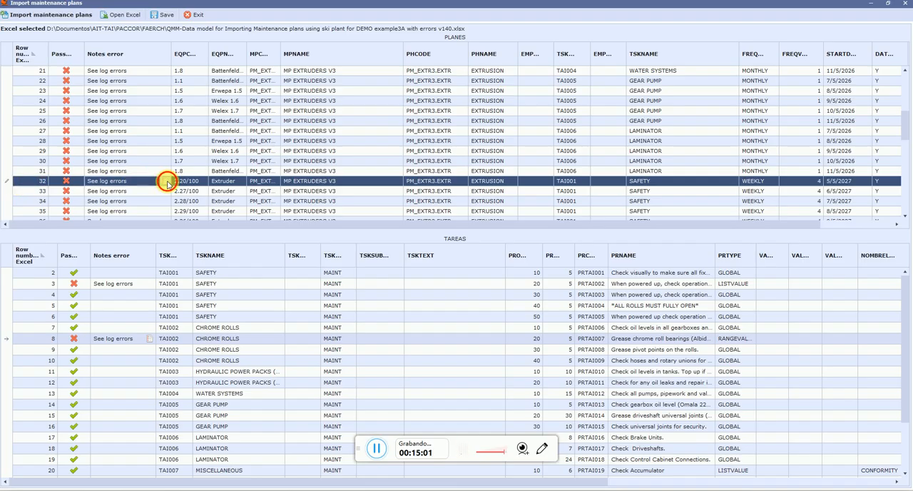
{"action": "left_click", "coordinate": [167, 184]}
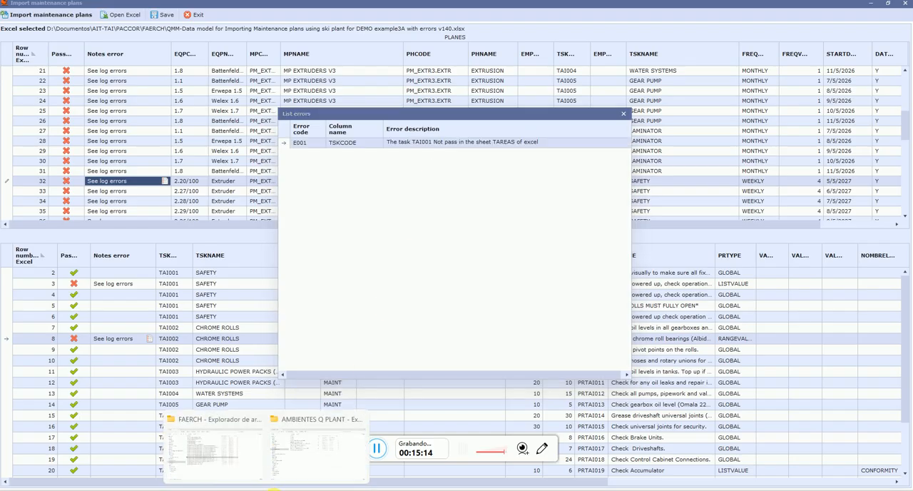
Open the DEMO example3A with errors v140 workbook from the FAERCH folder in Excel and show the first rows of its PLANES sheet
{"action": "left_click", "coordinate": [250, 472]}
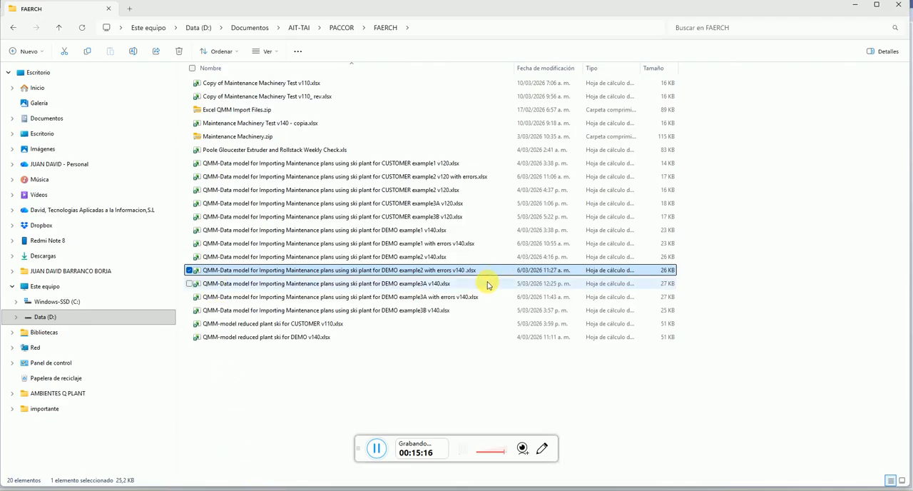
{"action": "left_click", "coordinate": [438, 296]}
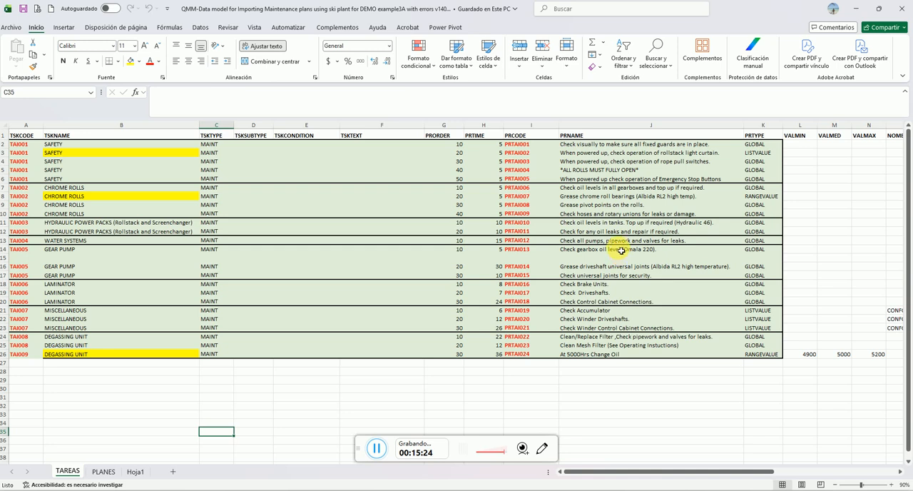
{"action": "left_click", "coordinate": [104, 471]}
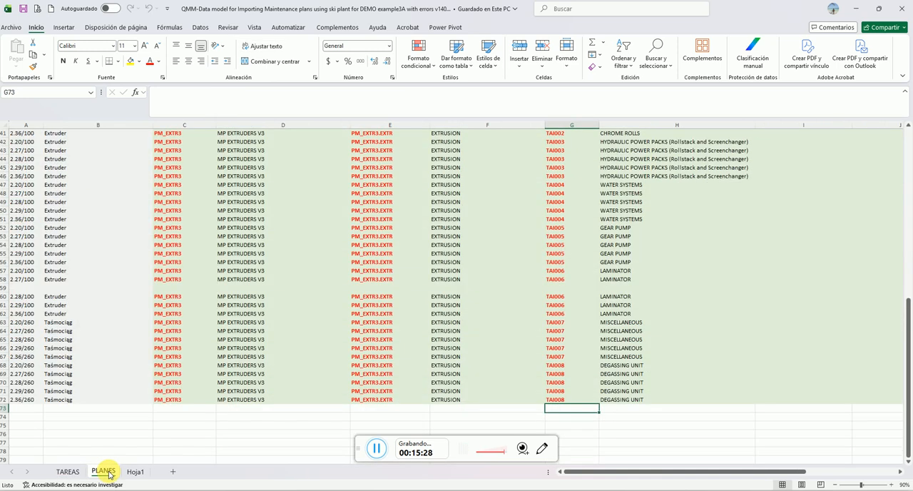
{"action": "left_click_drag", "start_coordinate": [907, 323], "coordinate": [908, 155]}
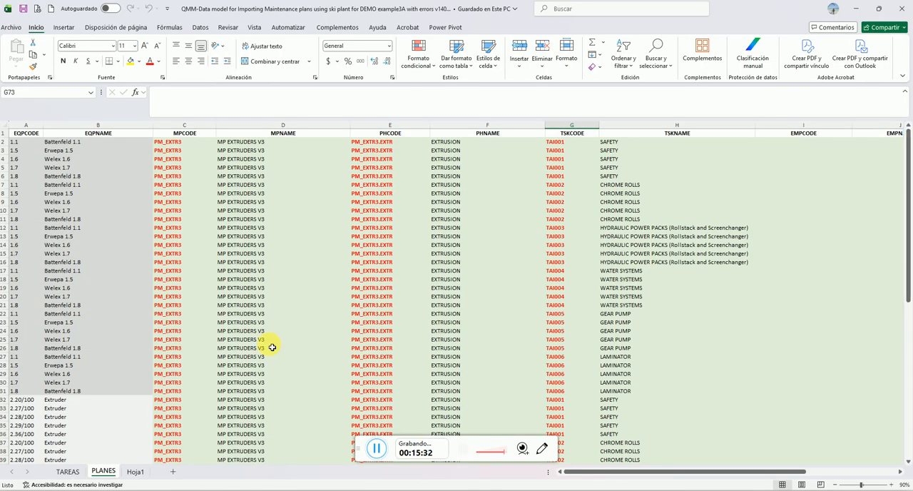
Locate the yellow-highlighted SAFETY task in row 3 of the workbook's TAREAS sheet
{"action": "left_click", "coordinate": [374, 450]}
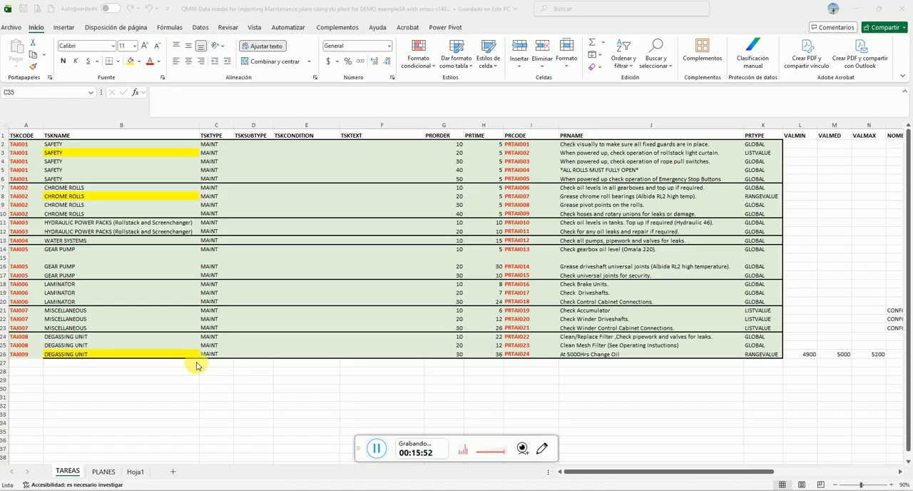
{"action": "left_click", "coordinate": [58, 153]}
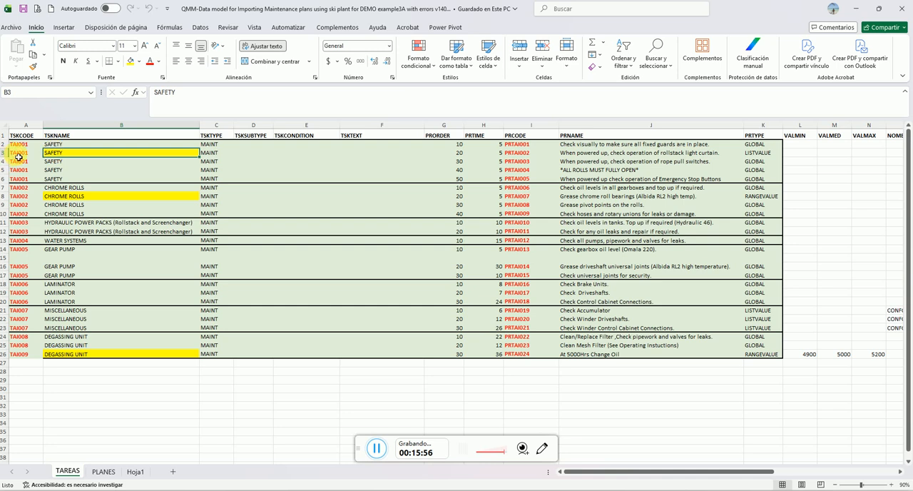
{"action": "left_click", "coordinate": [377, 448]}
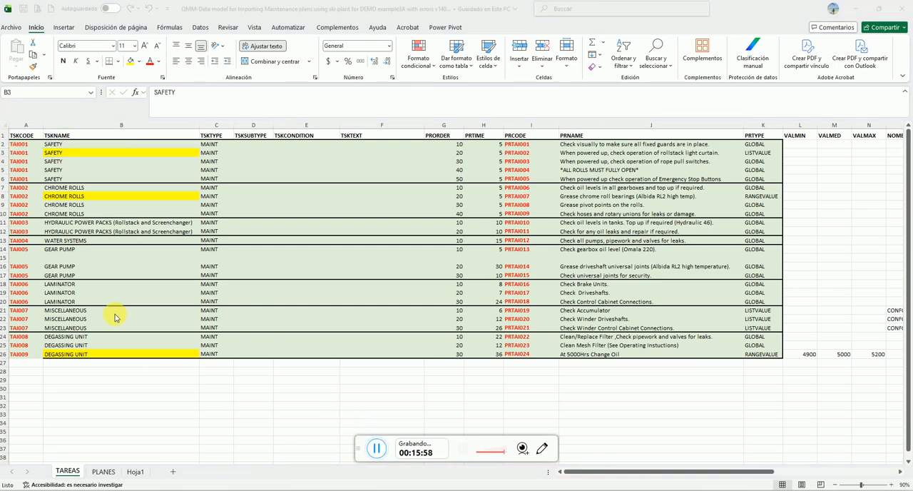
{"action": "left_click", "coordinate": [50, 154]}
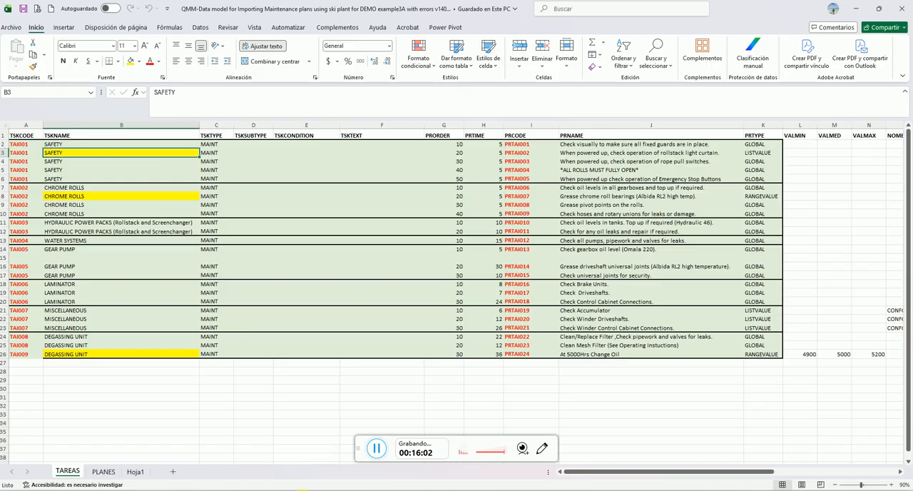
Return to the maintenance plan import window and open the error list for Excel row 3 in TAREAS
{"action": "mouse_move", "coordinate": [309, 490]}
{"action": "left_click", "coordinate": [349, 444]}
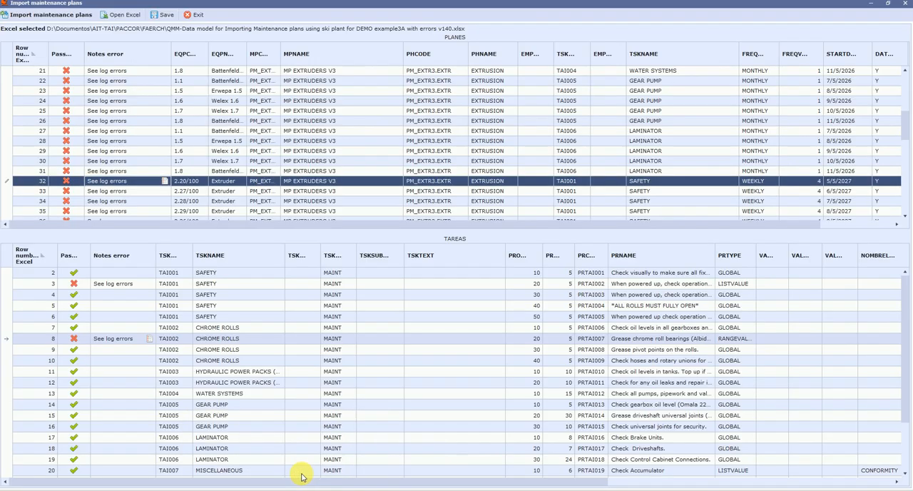
{"action": "left_click", "coordinate": [22, 283]}
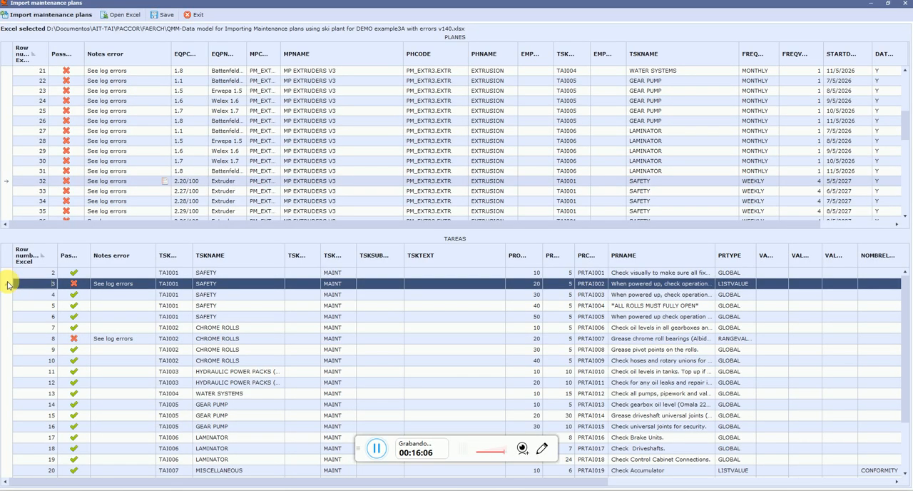
{"action": "left_click", "coordinate": [135, 284]}
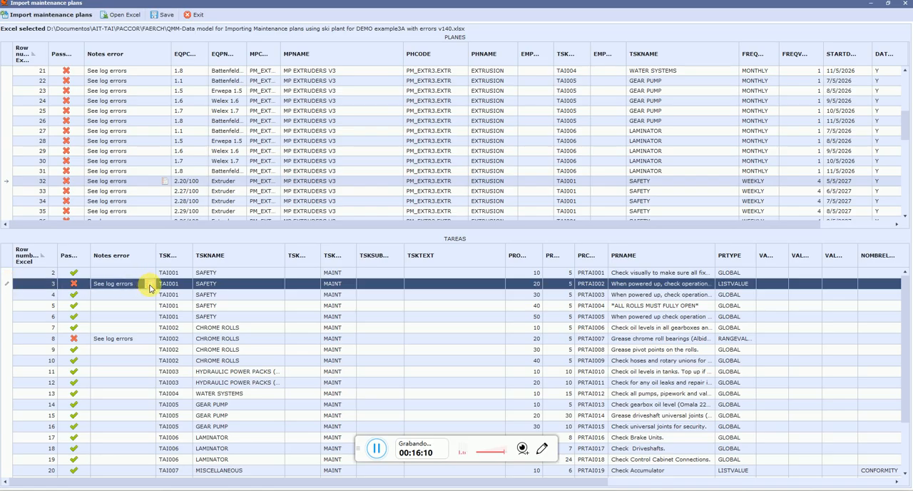
{"action": "left_click", "coordinate": [150, 285]}
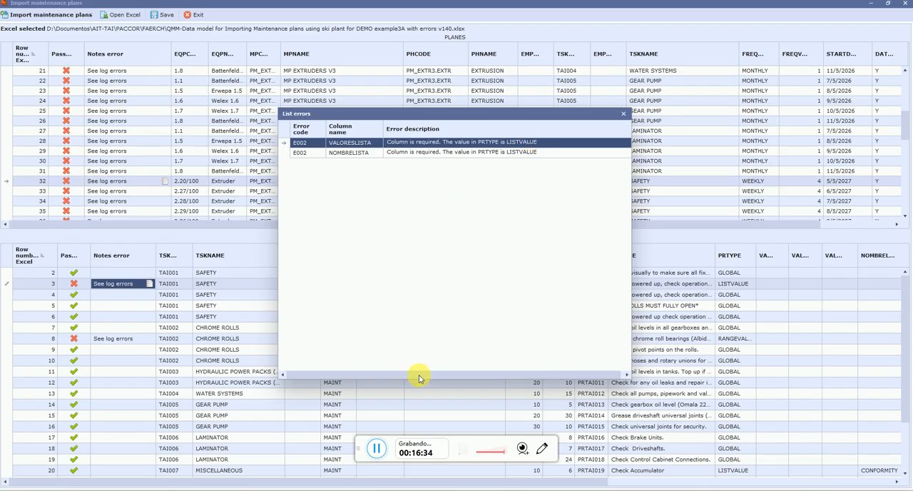
Switch to the Excel workbook and inspect row 3 of TAREAS from TSKNAME through PRNAME and PRTYPE to the NOMBRELISTA and VALORESLISTA columns
{"action": "mouse_move", "coordinate": [309, 490]}
{"action": "left_click", "coordinate": [305, 472]}
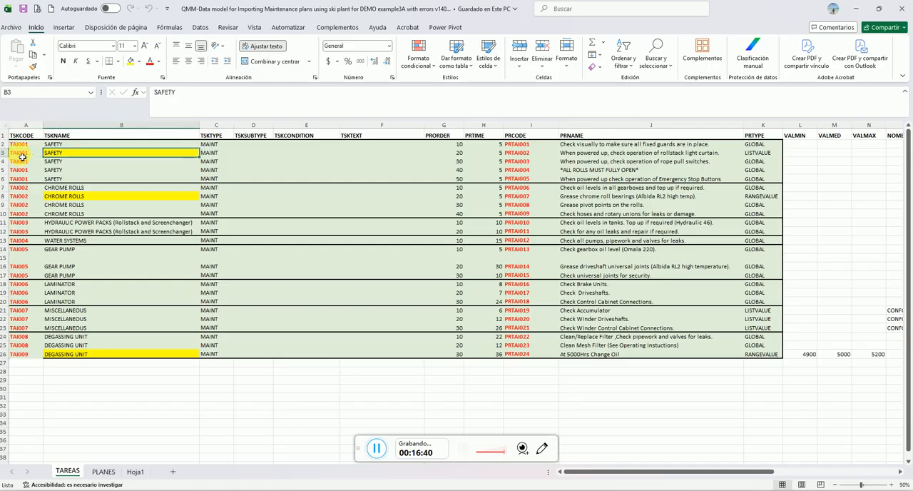
{"action": "key", "text": "Right"}
{"action": "key", "text": "Right"}
{"action": "key", "text": "Right"}
{"action": "key", "text": "Right"}
{"action": "key", "text": "Right"}
{"action": "key", "text": "Right"}
{"action": "key", "text": "Right"}
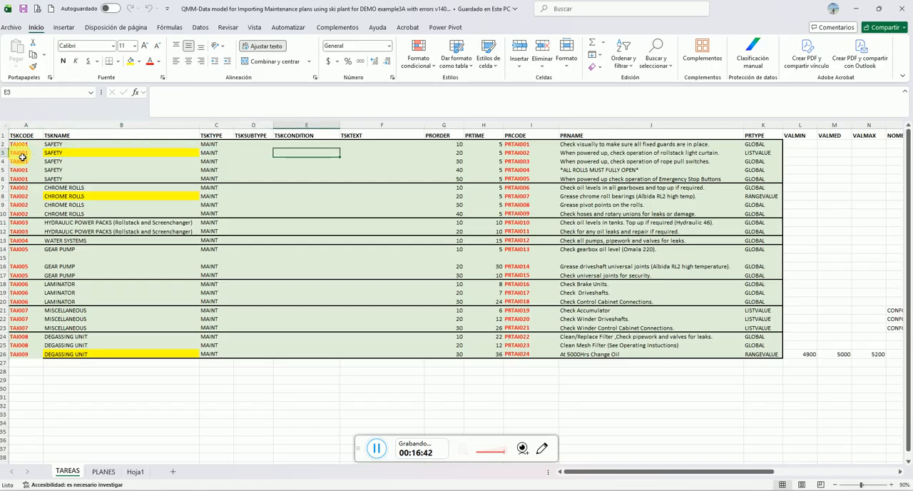
{"action": "key", "text": "Right"}
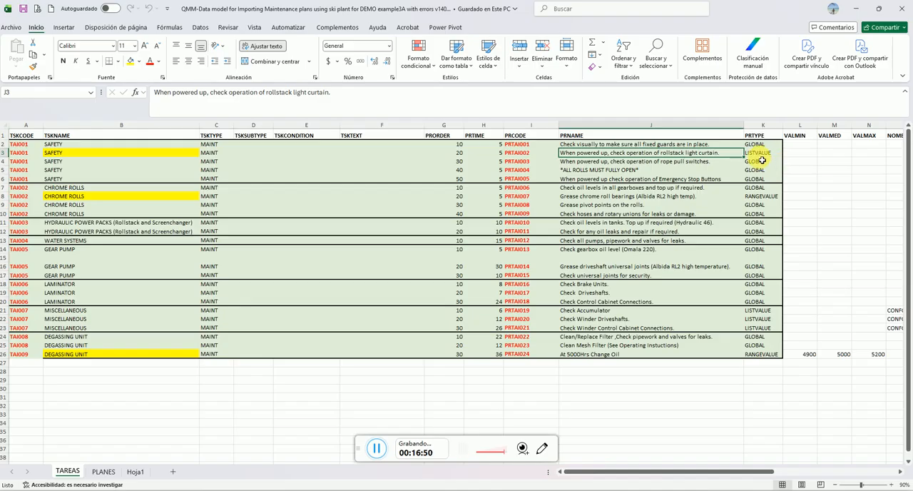
{"action": "left_click", "coordinate": [376, 449]}
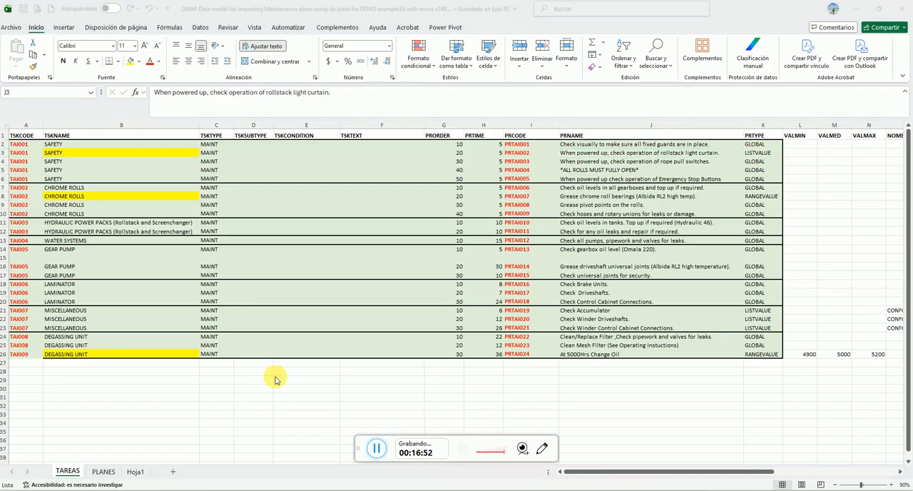
{"action": "left_click", "coordinate": [60, 154]}
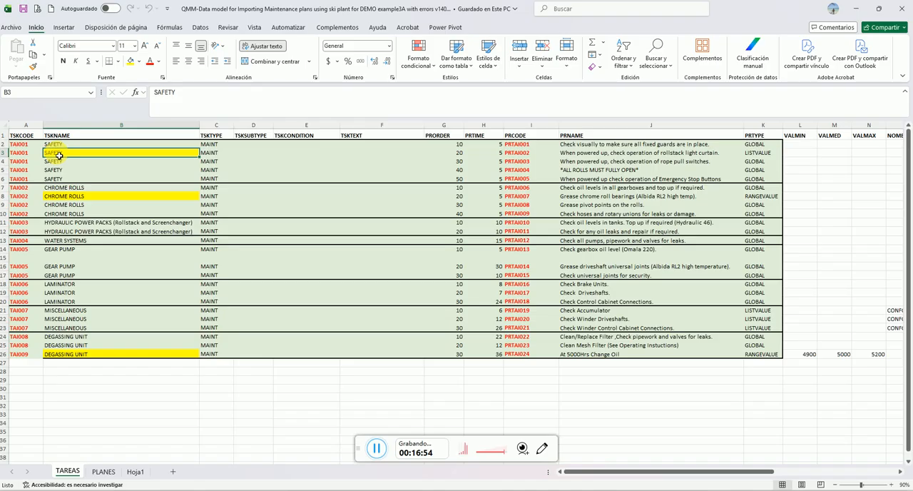
{"action": "left_click", "coordinate": [585, 154]}
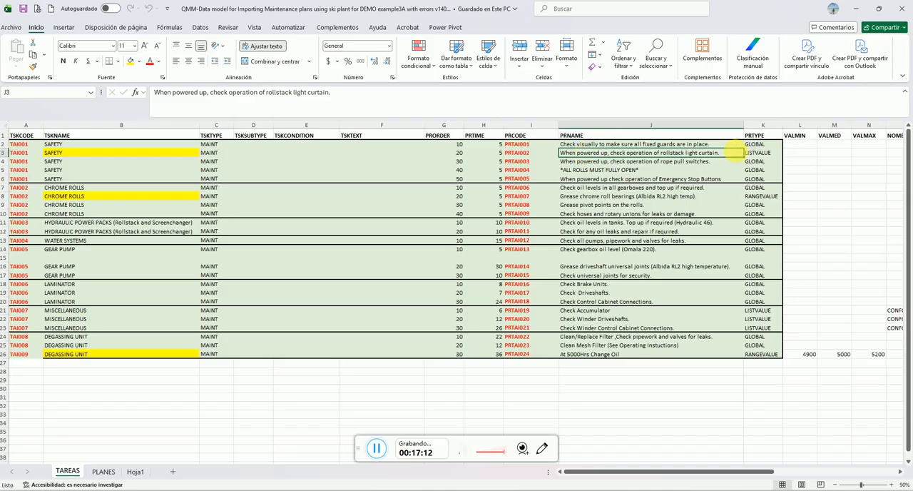
{"action": "left_click", "coordinate": [749, 152]}
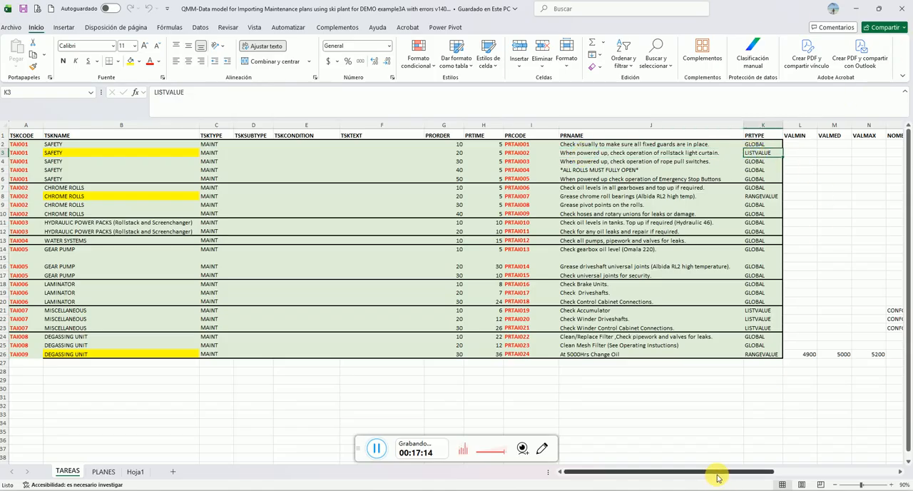
{"action": "left_click_drag", "start_coordinate": [717, 478], "coordinate": [760, 474]}
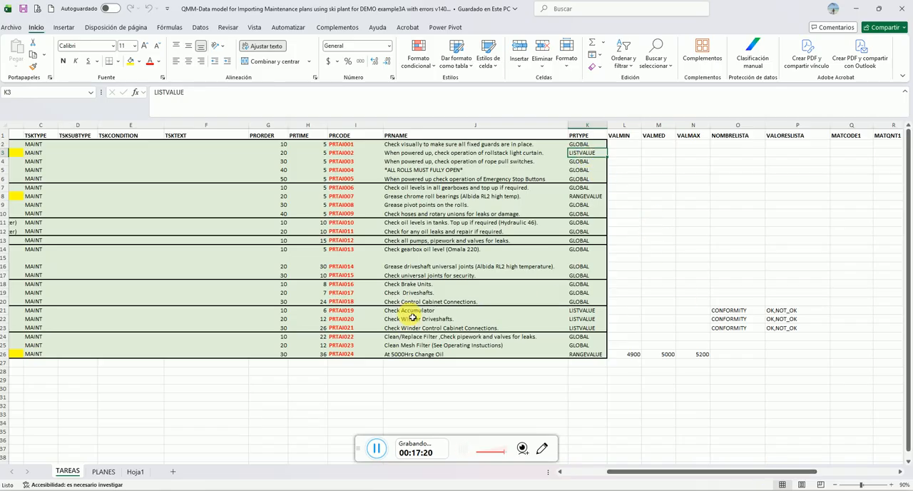
Compare the LISTVALUE tasks in rows 21 to 23, including their NOMBRELISTA and VALORESLISTA entries, with the task in row 3
{"action": "left_click_drag", "start_coordinate": [413, 312], "coordinate": [413, 327]}
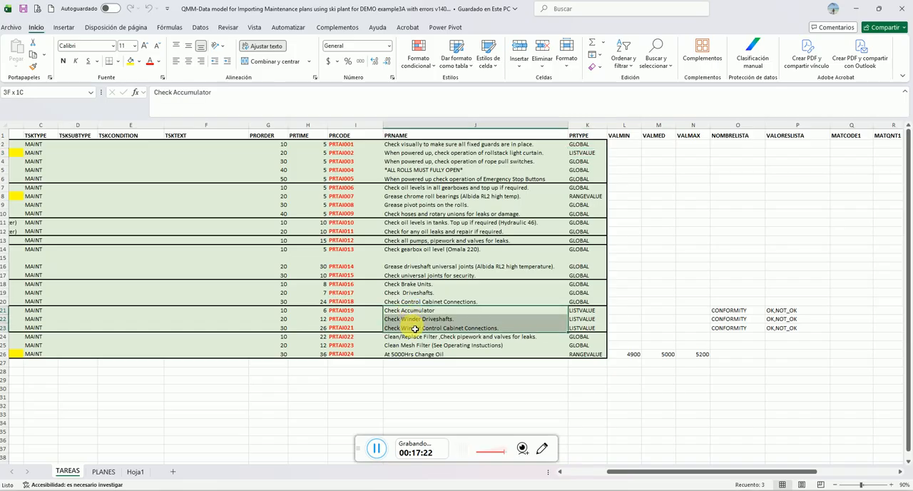
{"action": "left_click", "coordinate": [591, 313]}
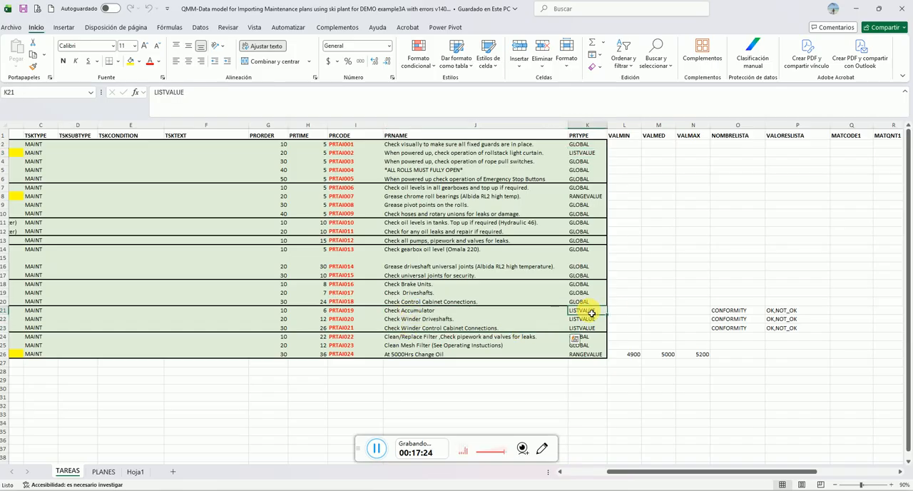
{"action": "left_click_drag", "start_coordinate": [592, 313], "coordinate": [589, 328]}
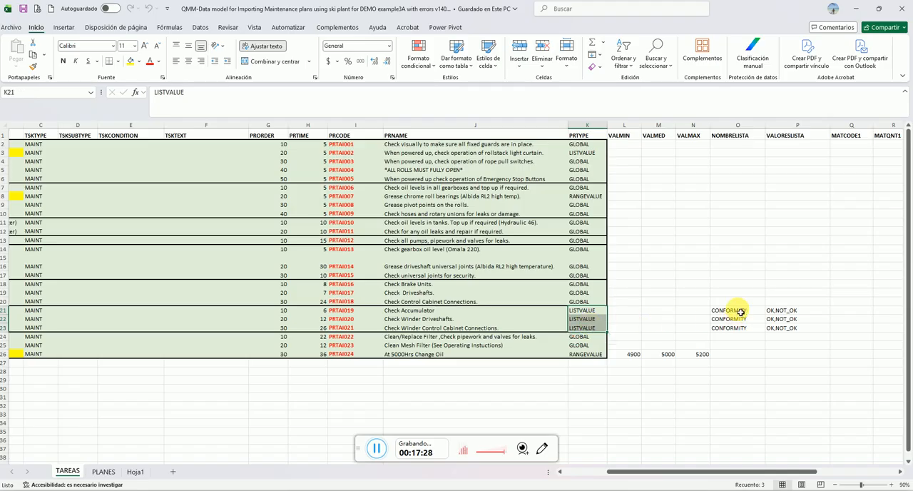
{"action": "left_click_drag", "start_coordinate": [741, 312], "coordinate": [785, 329]}
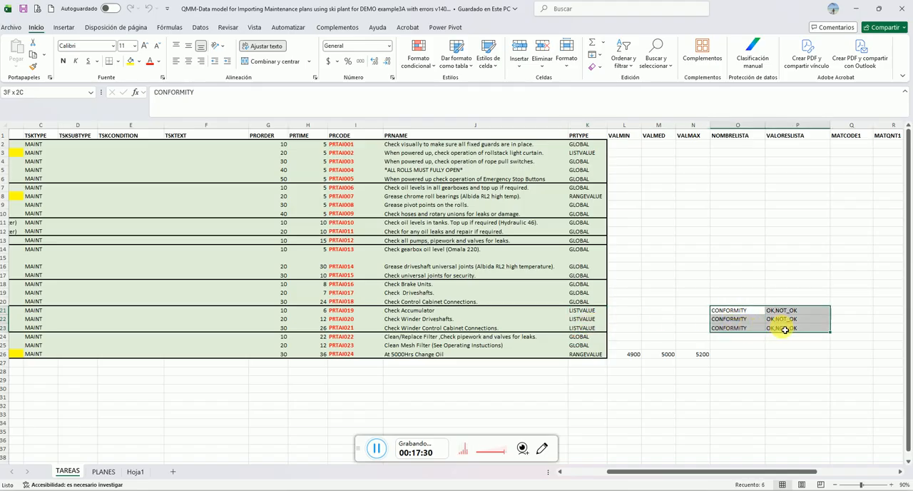
{"action": "left_click", "coordinate": [530, 152]}
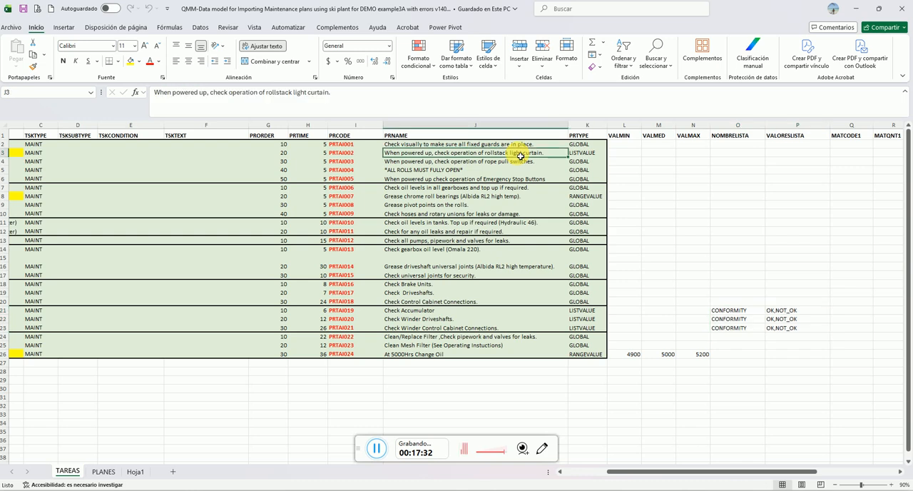
Inspect the RANGEVALUE task in row 8 of TAREAS, from PRNAME and PRTYPE across VALMIN, VALMED and VALMAX
{"action": "left_click", "coordinate": [585, 153]}
{"action": "left_click", "coordinate": [528, 153]}
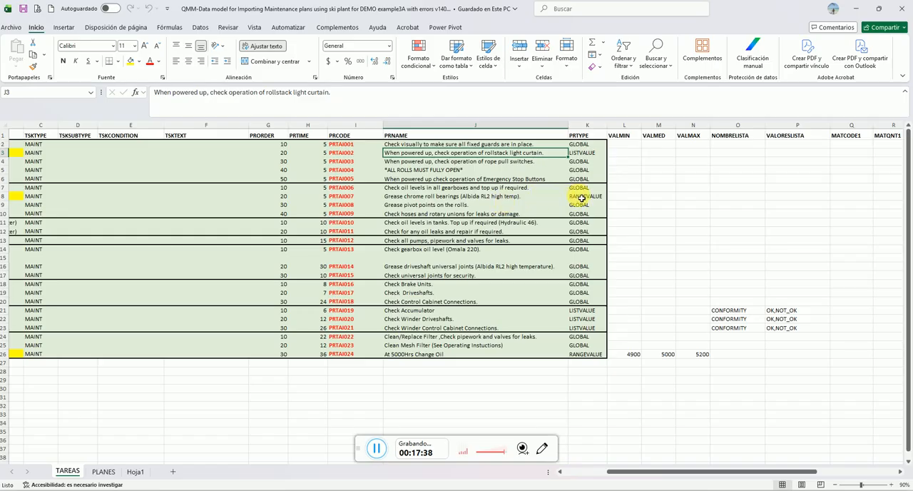
{"action": "left_click_drag", "start_coordinate": [582, 198], "coordinate": [479, 196]}
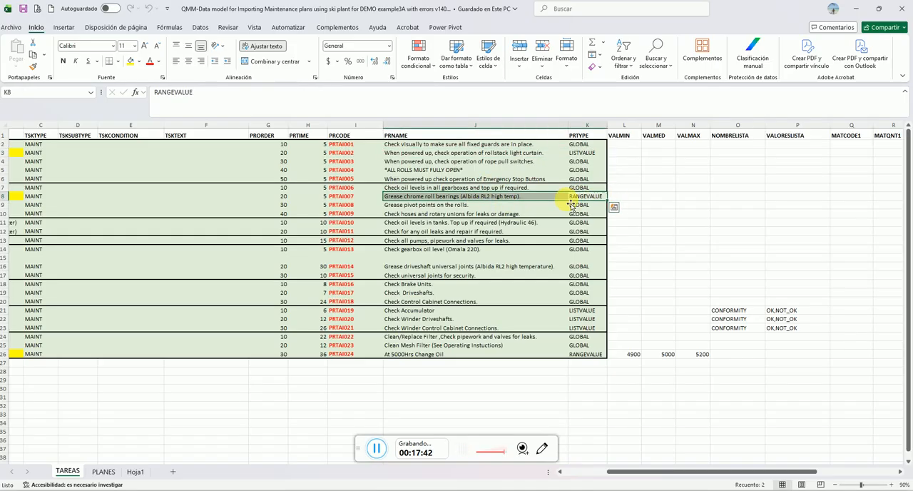
{"action": "double_click", "coordinate": [624, 200]}
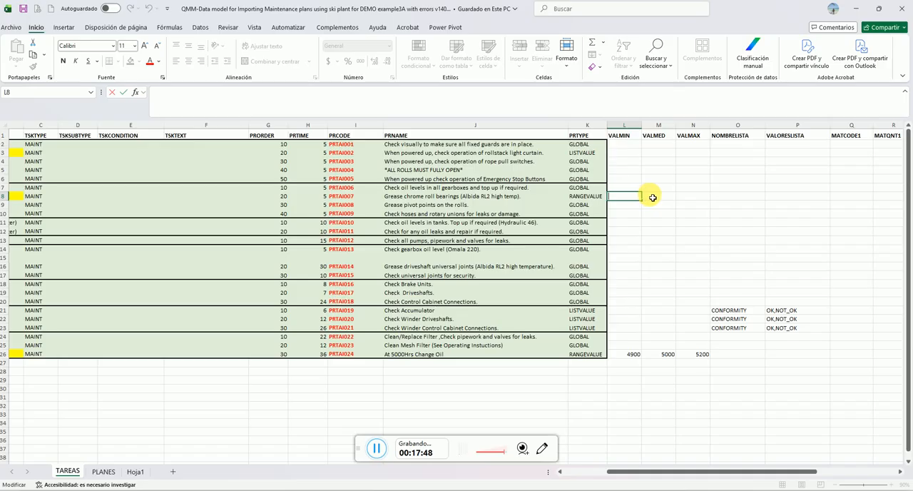
{"action": "left_click", "coordinate": [649, 197]}
{"action": "left_click", "coordinate": [691, 200]}
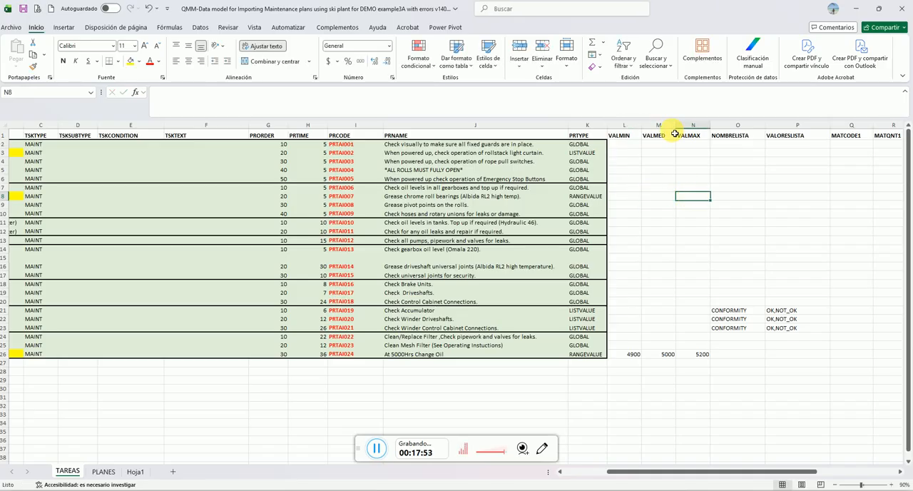
Switch to the maintenance plan import window and check the error list for Excel row 8, the CHROME ROLLS task in TAREAS
{"action": "mouse_move", "coordinate": [288, 490]}
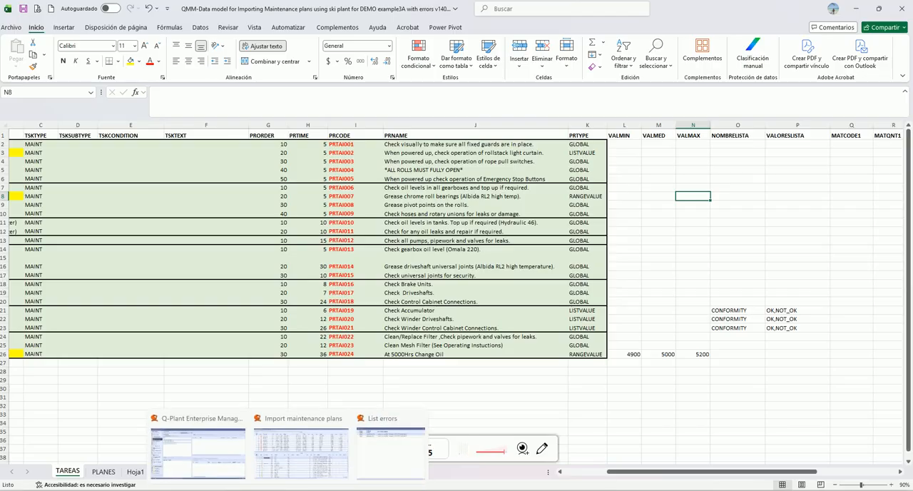
{"action": "left_click", "coordinate": [367, 465]}
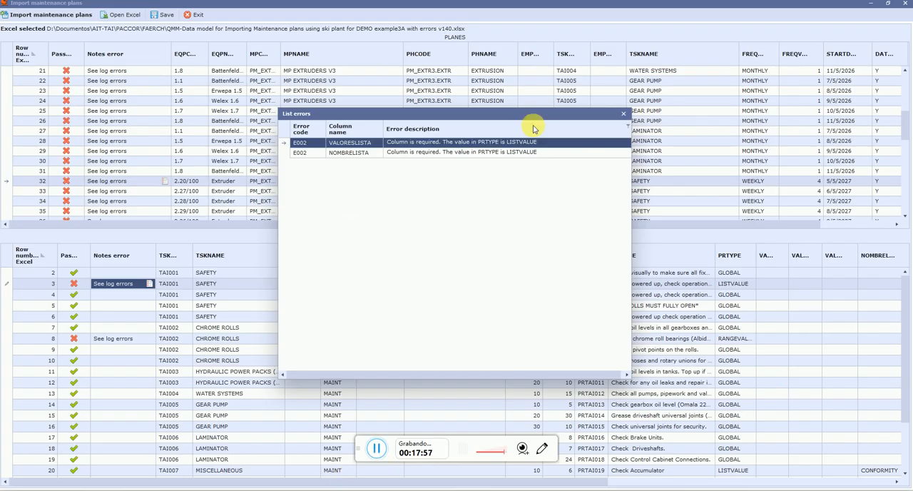
{"action": "left_click", "coordinate": [623, 114]}
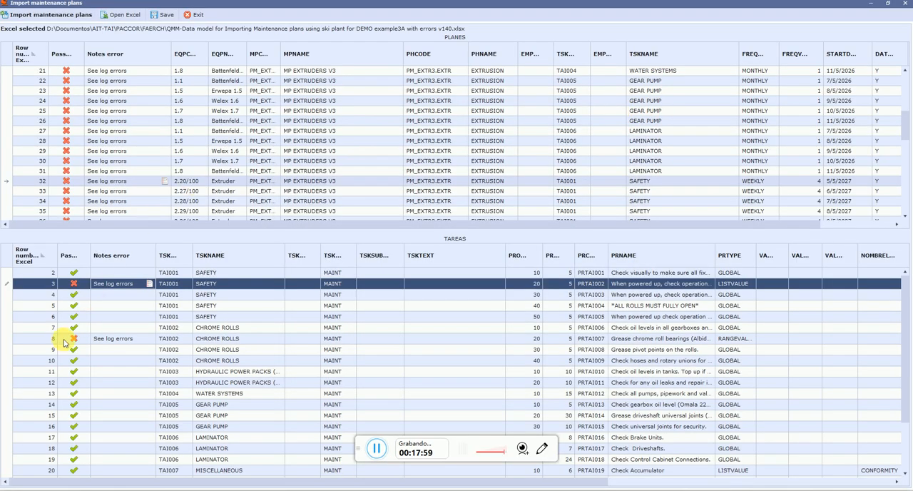
{"action": "left_click", "coordinate": [11, 340]}
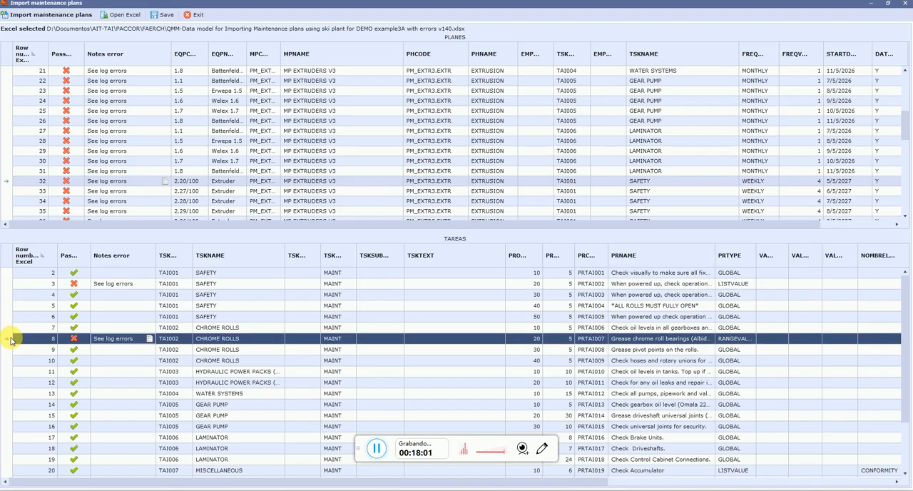
{"action": "left_click", "coordinate": [149, 339]}
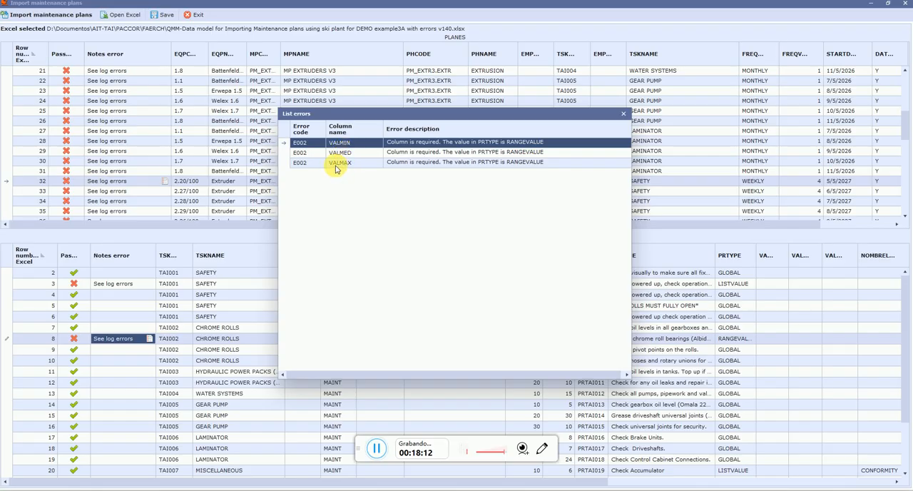
{"action": "left_click", "coordinate": [624, 115]}
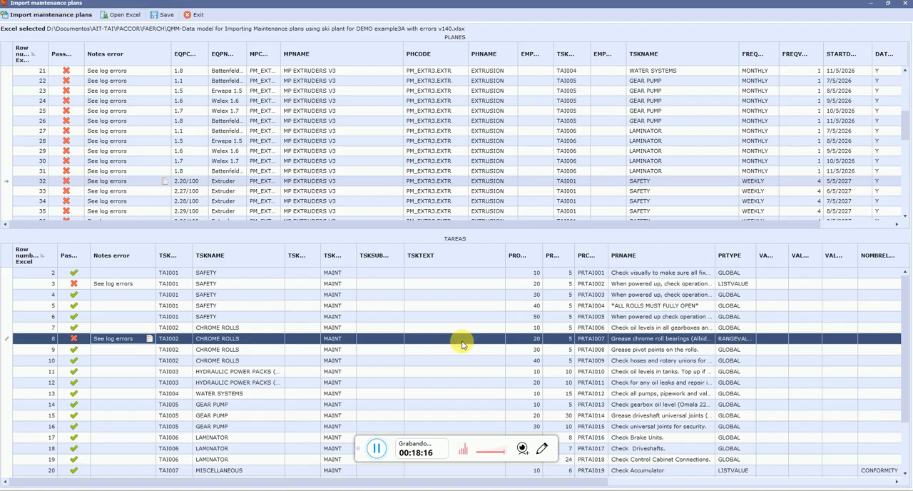
Switch to the Excel workbook and examine the VALMIN, VALMED and VALMAX entries of the RANGEVALUE task in row 26 as a reference
{"action": "left_click", "coordinate": [301, 488]}
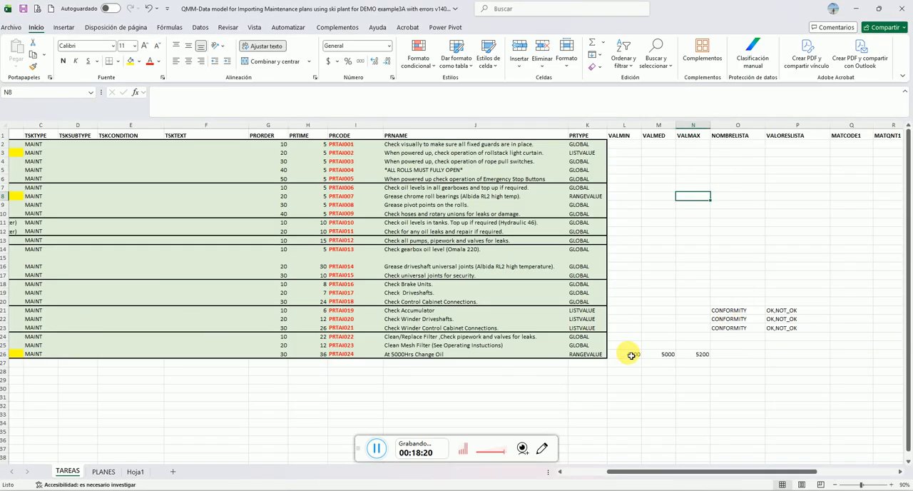
{"action": "left_click_drag", "start_coordinate": [631, 355], "coordinate": [700, 355]}
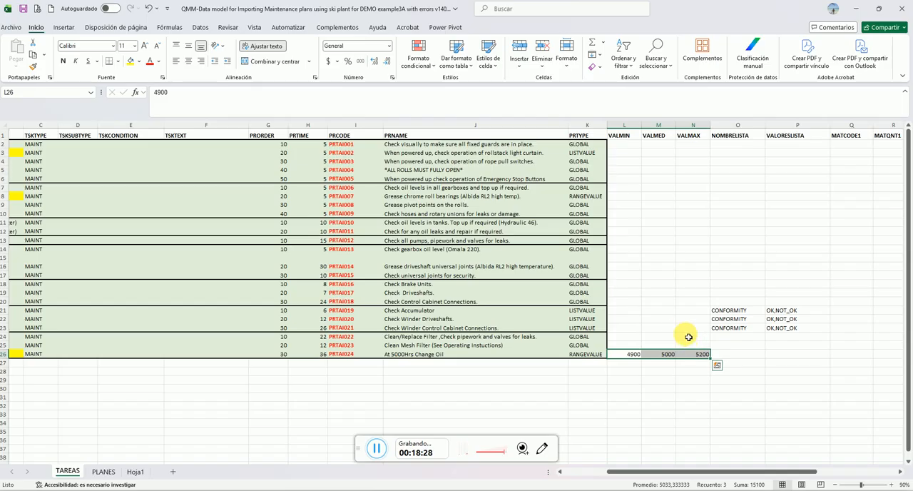
{"action": "left_click", "coordinate": [591, 471]}
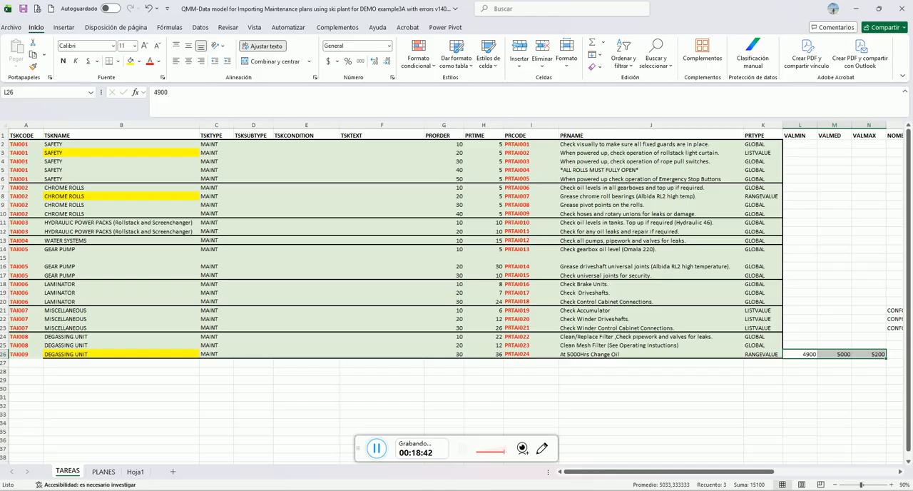
Return to the maintenance plan import window and open the error list for Excel row 25, task TAI009, in TAREAS
{"action": "left_click", "coordinate": [318, 490]}
{"action": "left_click", "coordinate": [318, 465]}
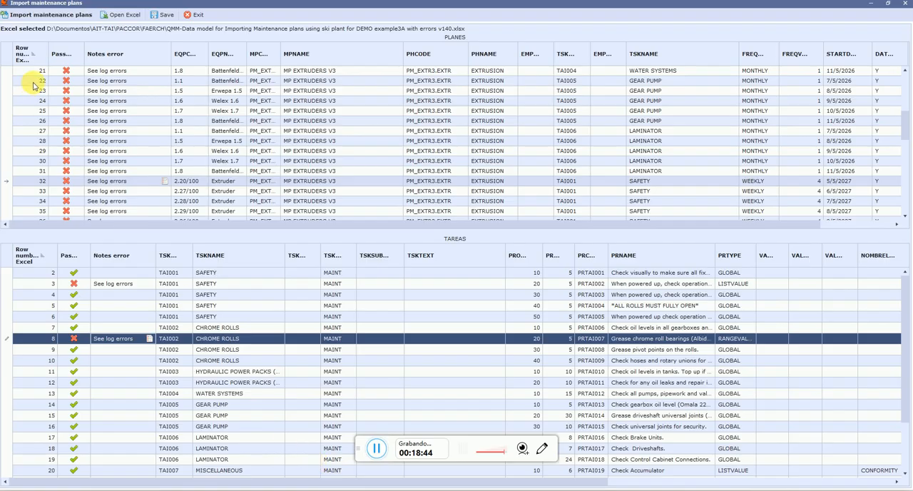
{"action": "left_click_drag", "start_coordinate": [904, 133], "coordinate": [903, 236]}
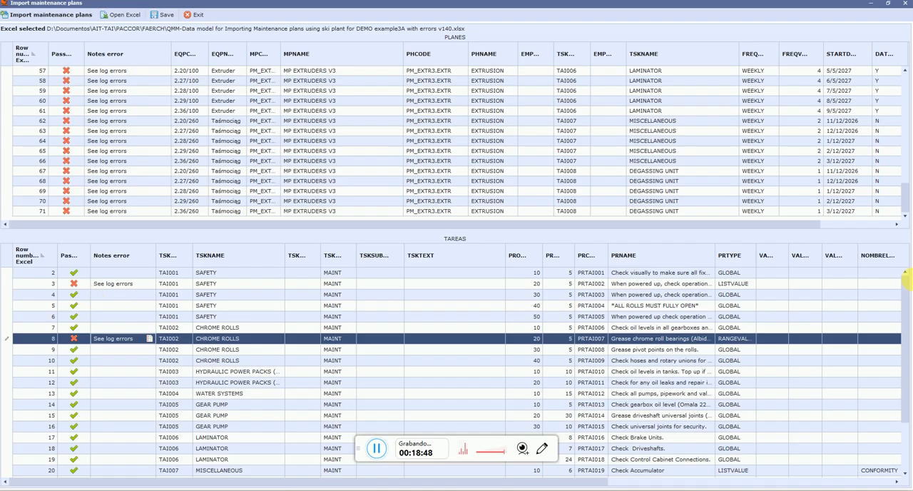
{"action": "left_click_drag", "start_coordinate": [900, 298], "coordinate": [890, 362]}
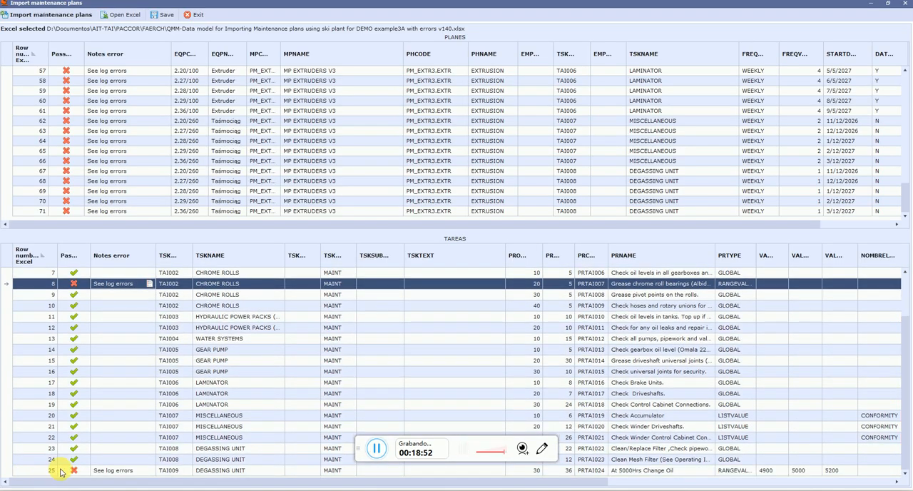
{"action": "left_click", "coordinate": [152, 474]}
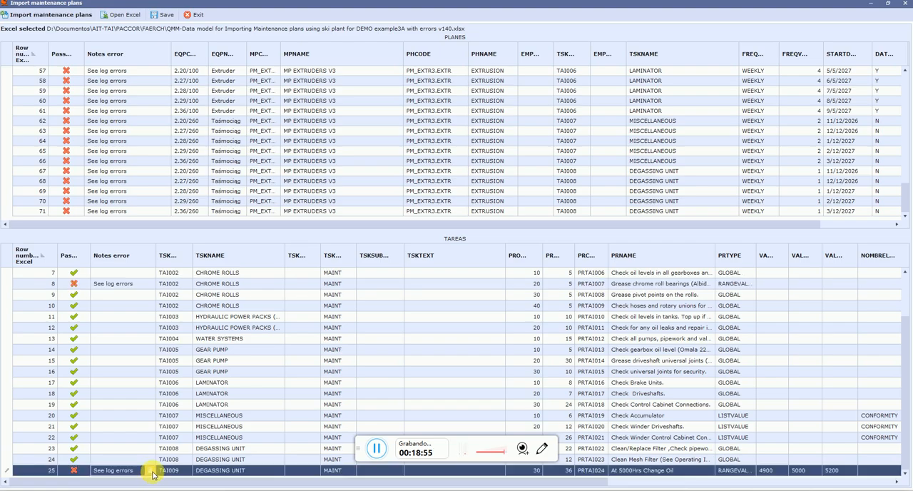
{"action": "left_click", "coordinate": [152, 473]}
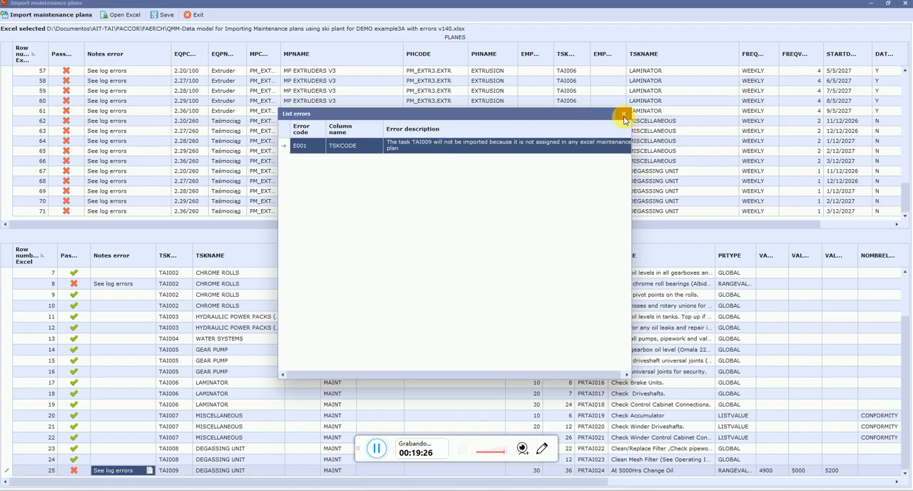
Switch to the Excel workbook and inspect the TSKCODE and TSKNAME of the yellow-highlighted DEGASSING UNIT task in row 26
{"action": "key", "text": "alt+Tab"}
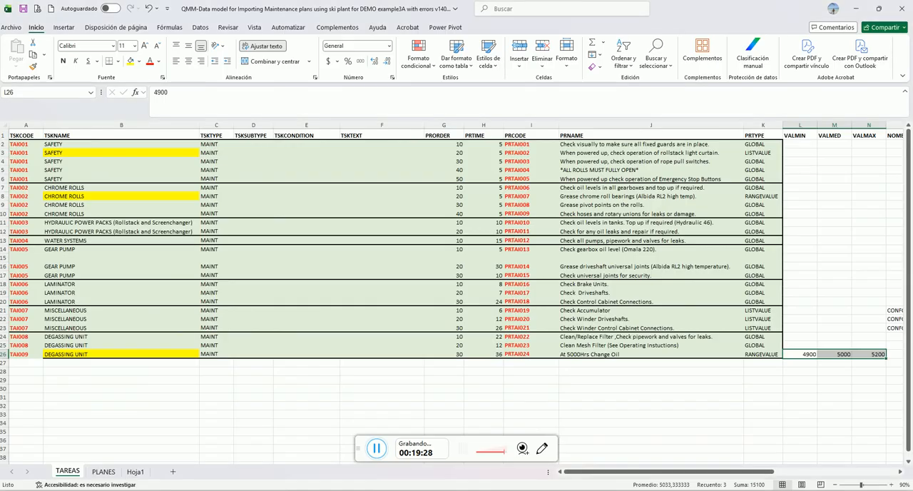
{"action": "left_click", "coordinate": [96, 380]}
{"action": "left_click", "coordinate": [375, 449]}
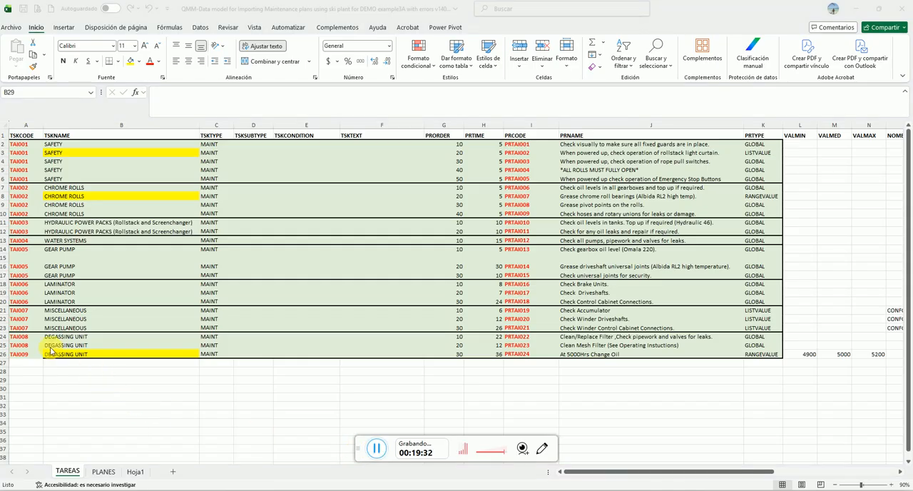
{"action": "left_click", "coordinate": [26, 351]}
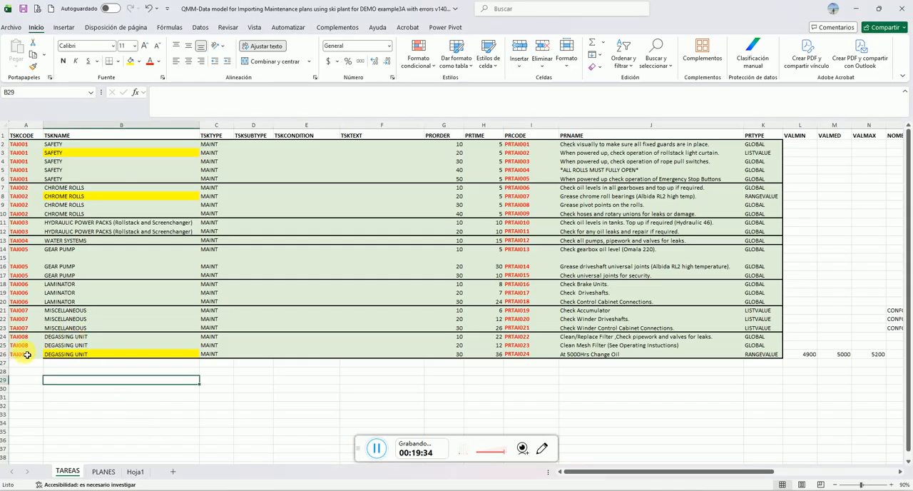
{"action": "left_click", "coordinate": [64, 355]}
{"action": "left_click_drag", "start_coordinate": [27, 355], "coordinate": [71, 353]}
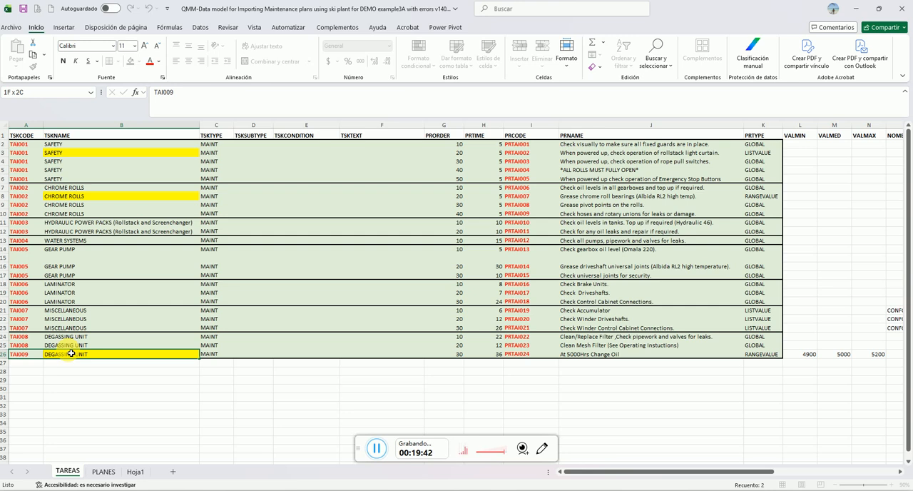
{"action": "left_click_drag", "start_coordinate": [71, 353], "coordinate": [72, 354]}
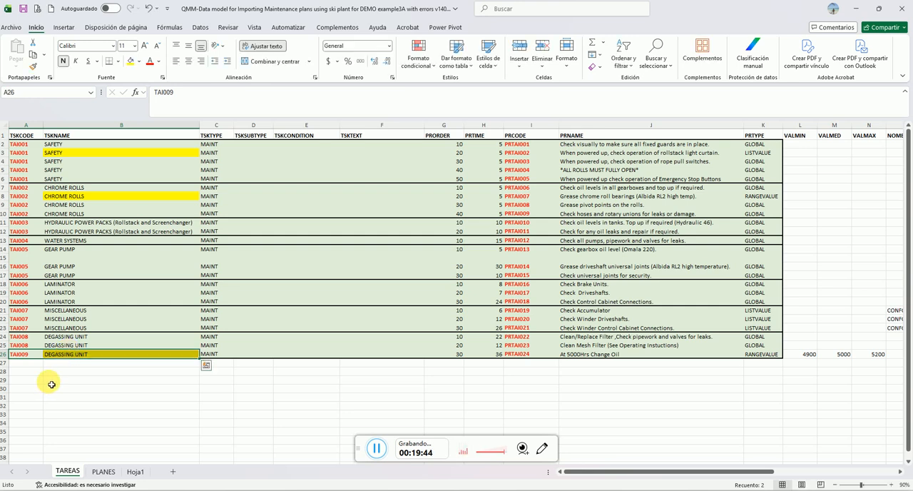
Compare the TSKCODE of the DEGASSING UNIT tasks in rows 25 and 26 of TAREAS
{"action": "left_click", "coordinate": [35, 345]}
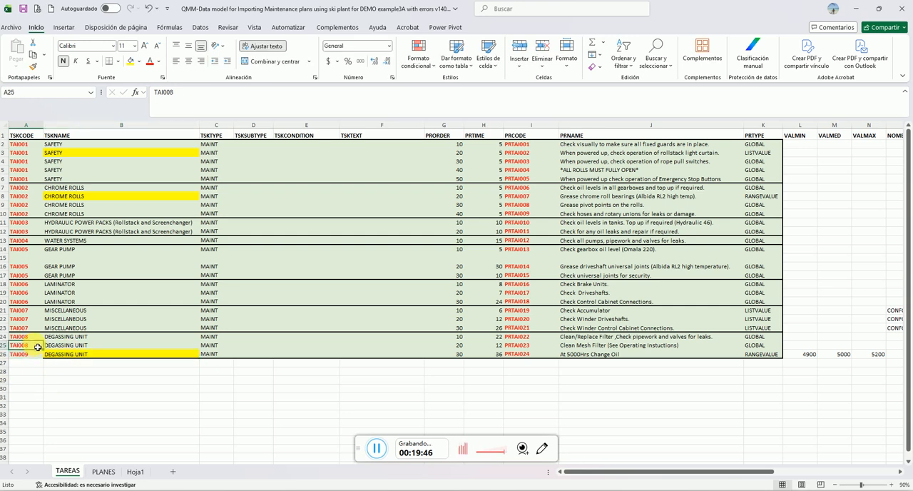
{"action": "left_click_drag", "start_coordinate": [45, 351], "coordinate": [47, 360]}
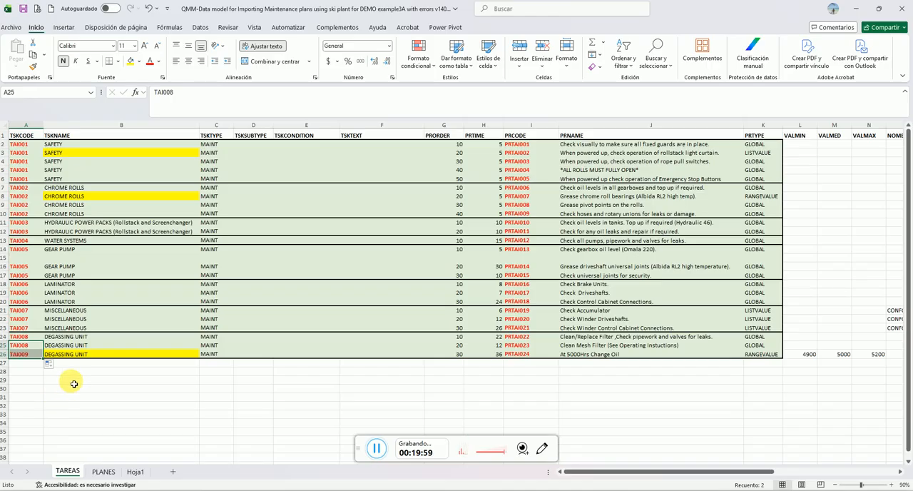
{"action": "left_click", "coordinate": [125, 371]}
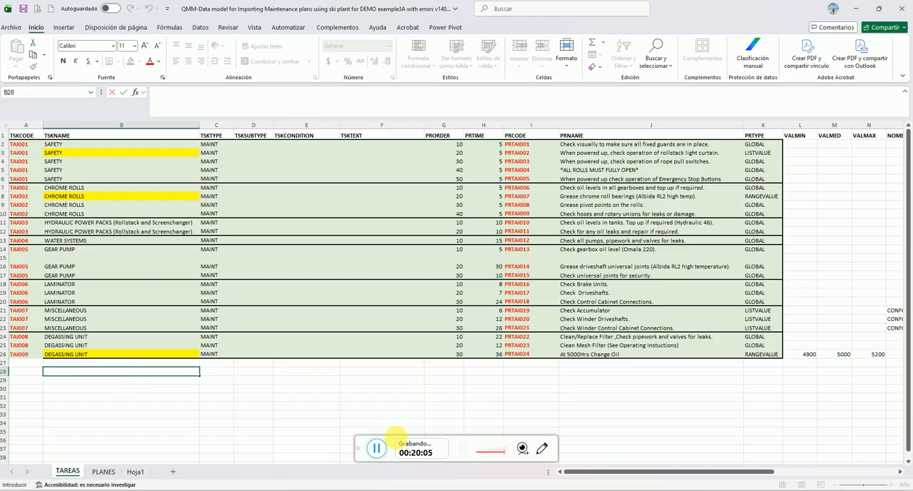
{"action": "left_click", "coordinate": [376, 450]}
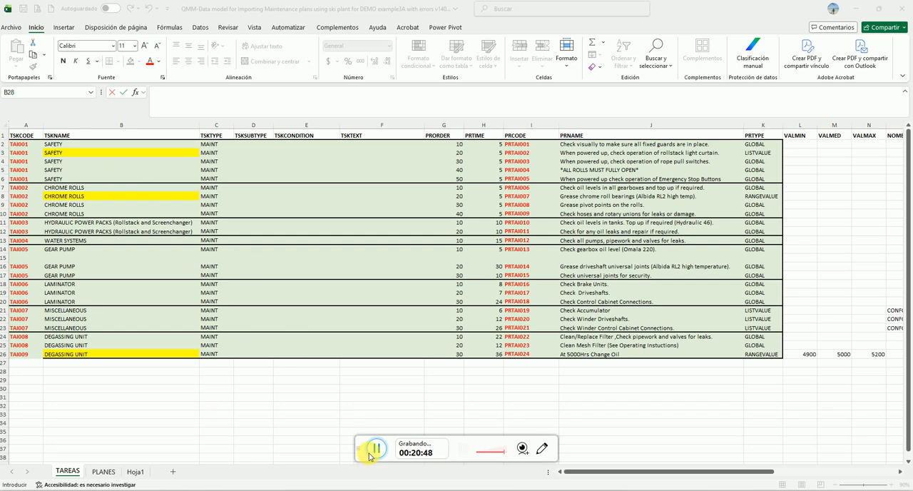
Close the Excel workbook without saving changes, and exit the maintenance plan import window in Q-Plant along with its error list
{"action": "left_click", "coordinate": [902, 8]}
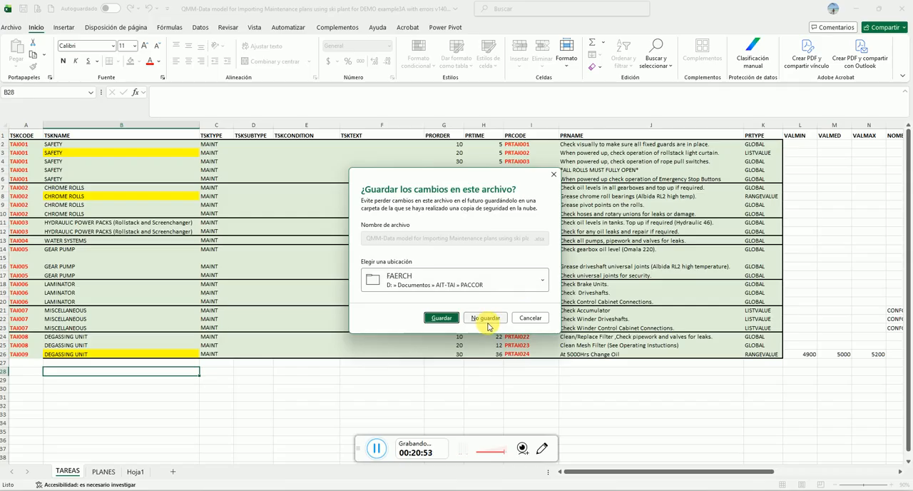
{"action": "left_click", "coordinate": [489, 319]}
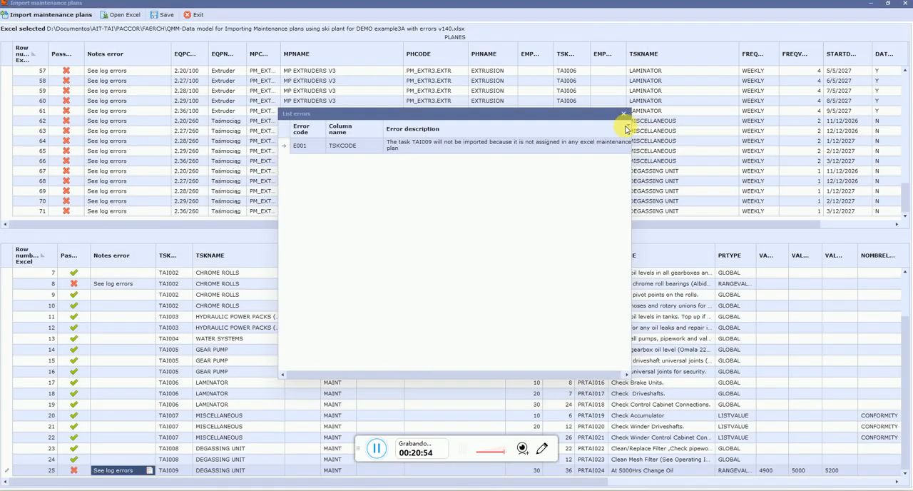
{"action": "left_click", "coordinate": [623, 114]}
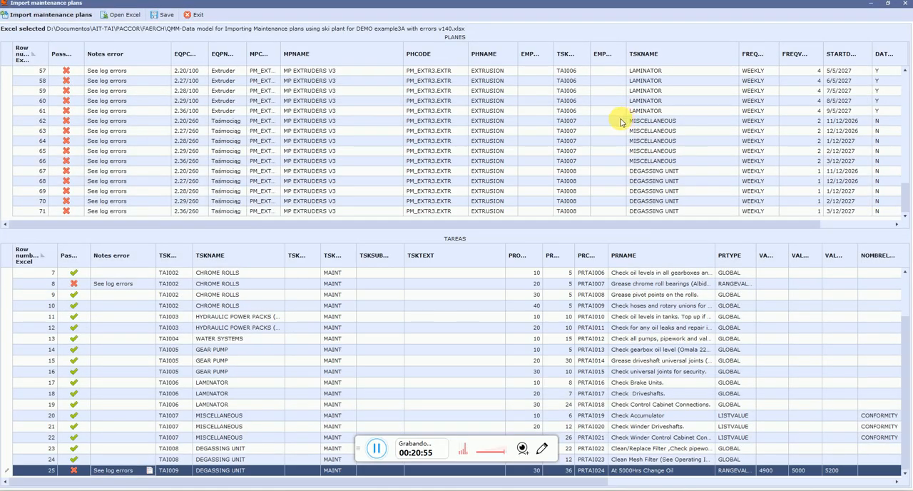
{"action": "left_click", "coordinate": [191, 16]}
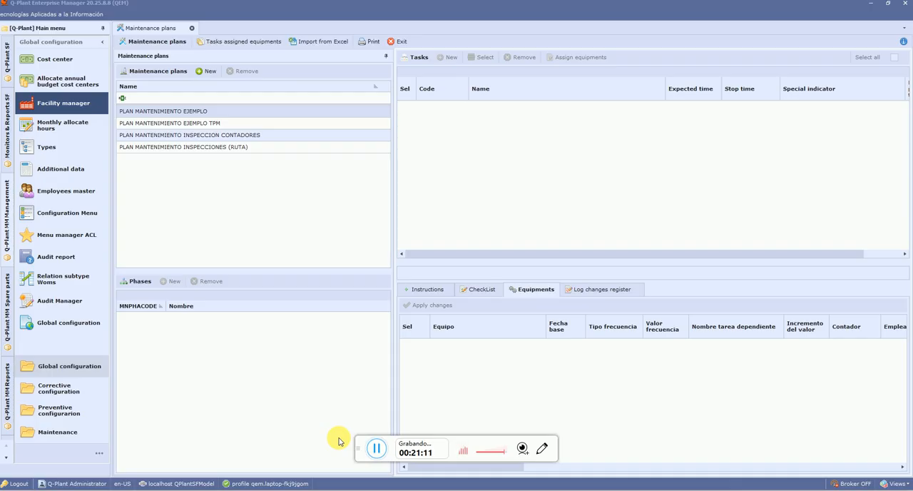
Select PLAN MANTENIMIENTO EJEMPLO among the maintenance plans to view its phases
{"action": "left_click", "coordinate": [189, 111]}
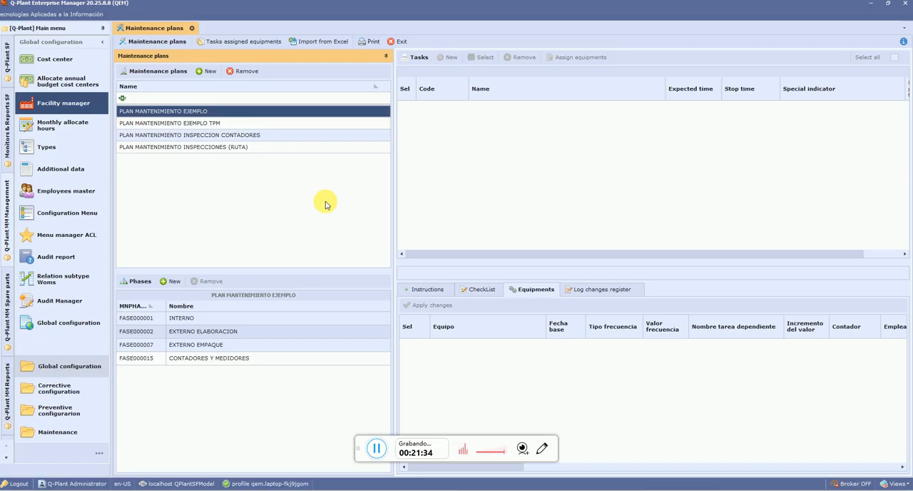
{"action": "left_click", "coordinate": [360, 447]}
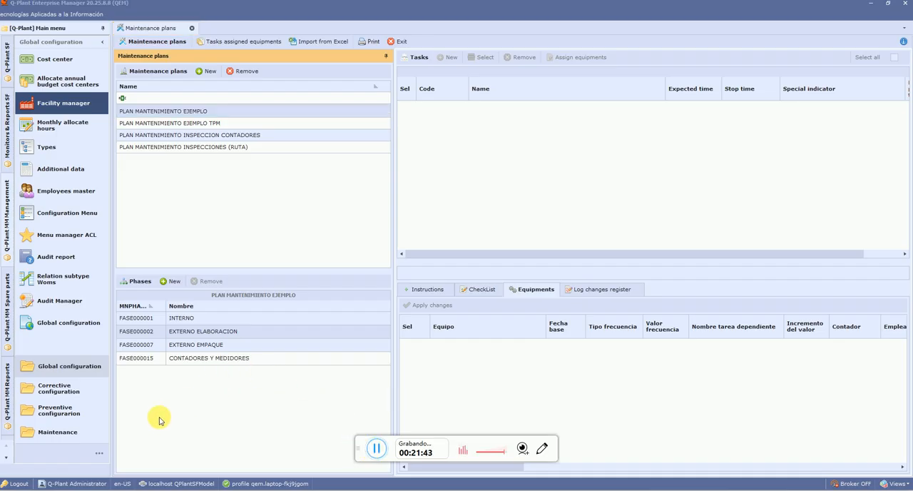